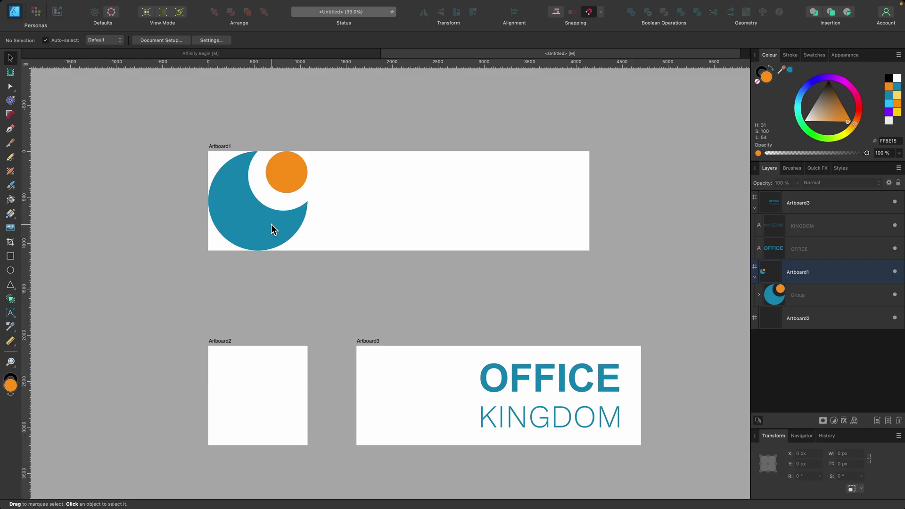
pyautogui.scroll(-2, 271, 224)
pyautogui.scroll(3, 271, 225)
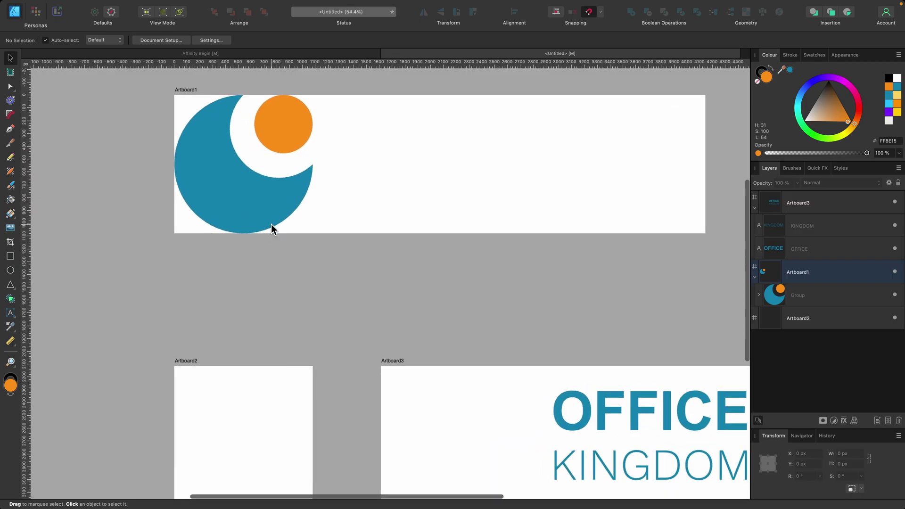
pyautogui.scroll(3, 271, 225)
pyautogui.scroll(-2, 264, 291)
pyautogui.scroll(1, 264, 290)
# Zoom into Artboard1 and select the circle logo group
pyautogui.click(264, 290)
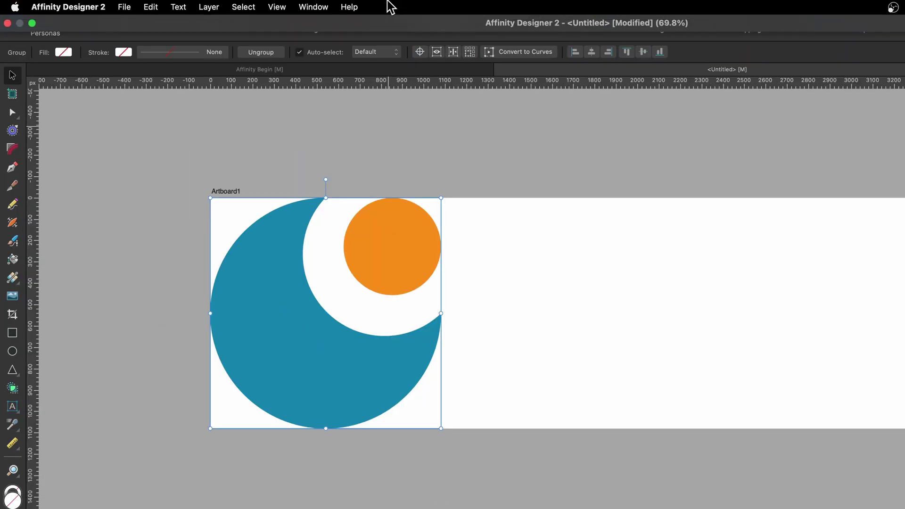
# Show the Symbols panel and place it beside the artboard
pyautogui.click(312, 7)
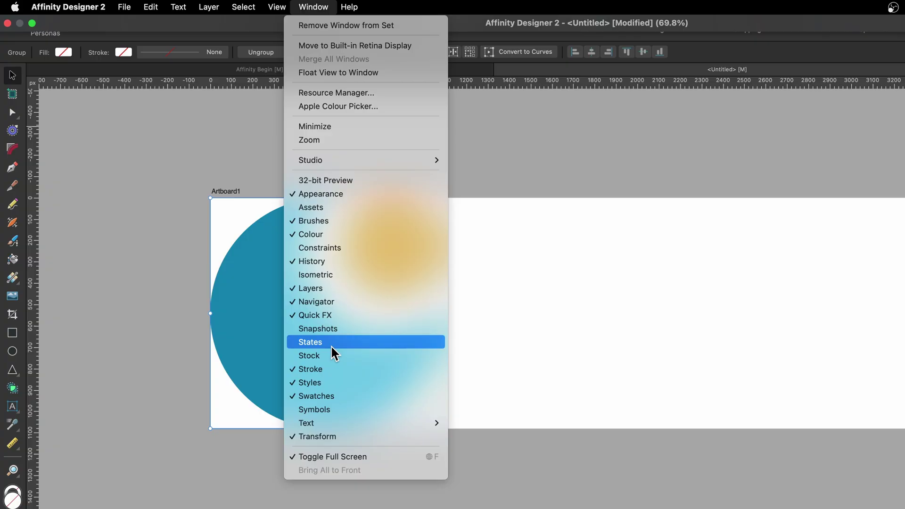
pyautogui.click(333, 409)
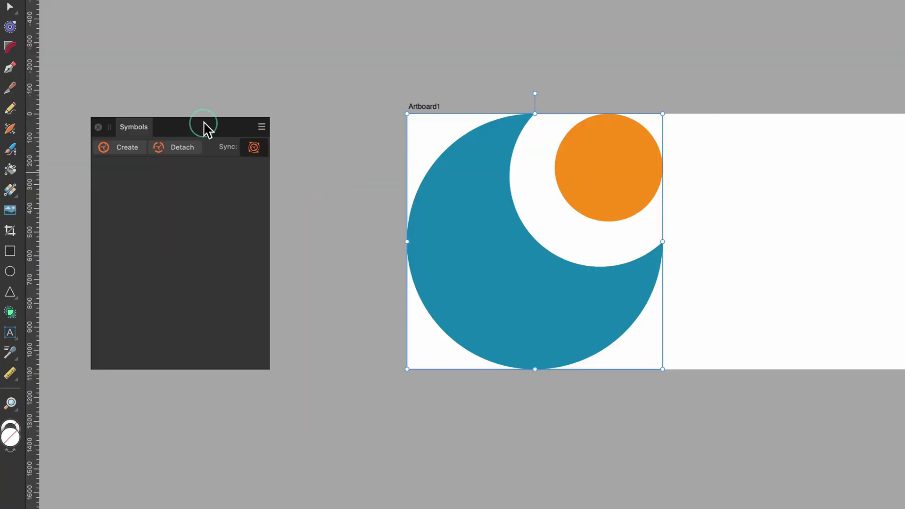
pyautogui.moveTo(203, 121); pyautogui.dragTo(274, 116)
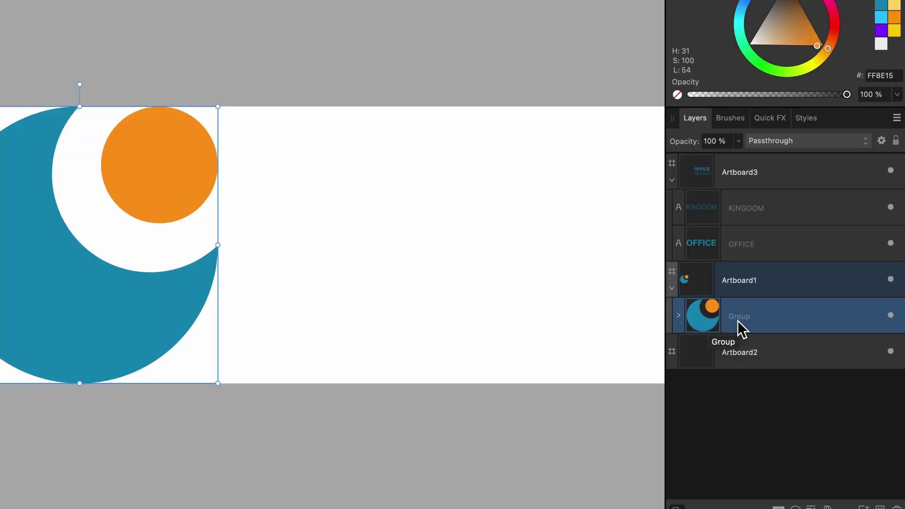
# Inspect the logo group's ellipse and crescent in the Layers panel, then reselect the group
pyautogui.click(679, 317)
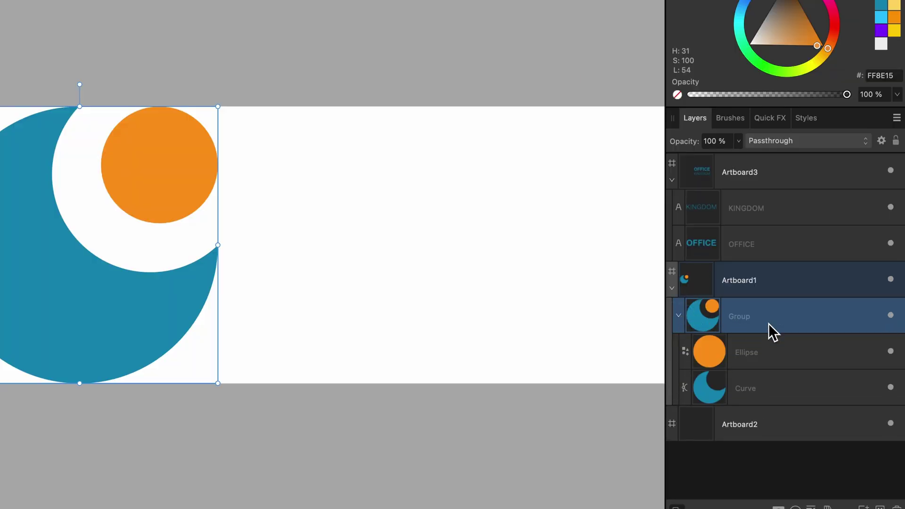
pyautogui.click(758, 355)
pyautogui.click(762, 382)
pyautogui.click(762, 356)
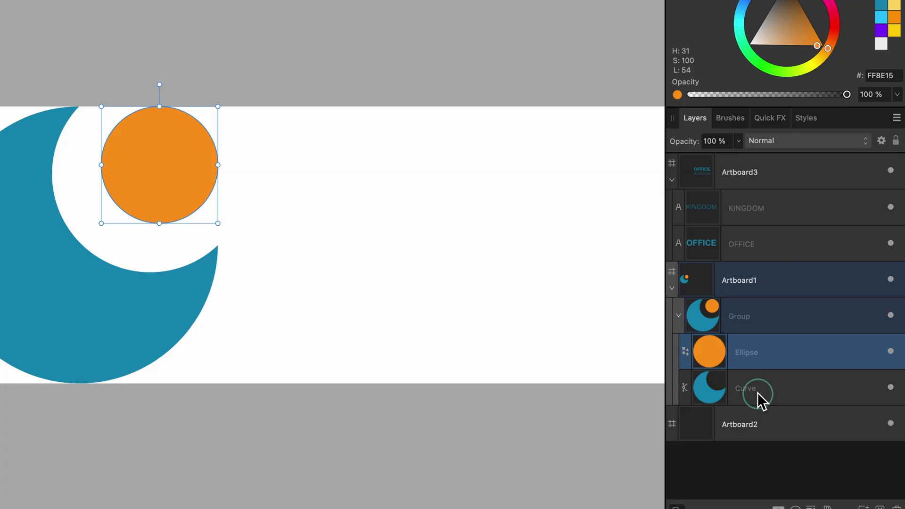
pyautogui.click(711, 320)
pyautogui.click(678, 317)
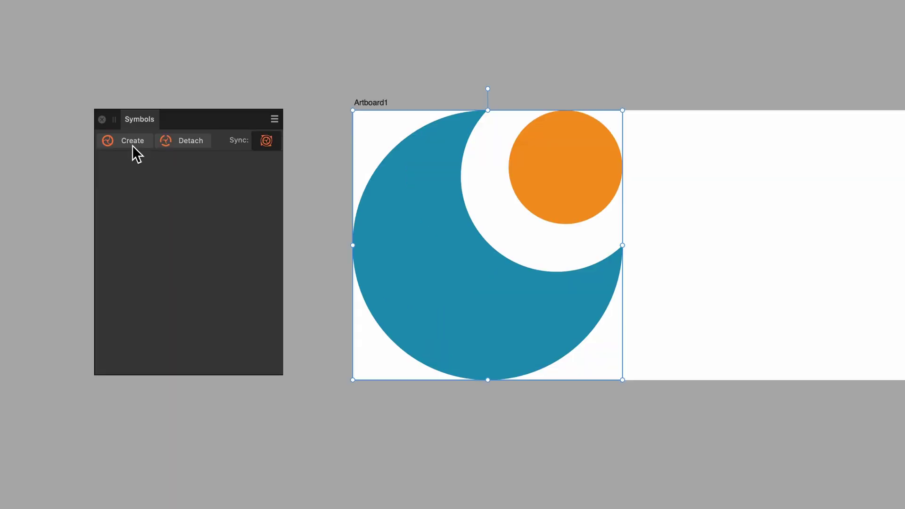
# Make the logo group a symbol, then add a Cmd-dragged copy and a library instance to its right
pyautogui.click(132, 146)
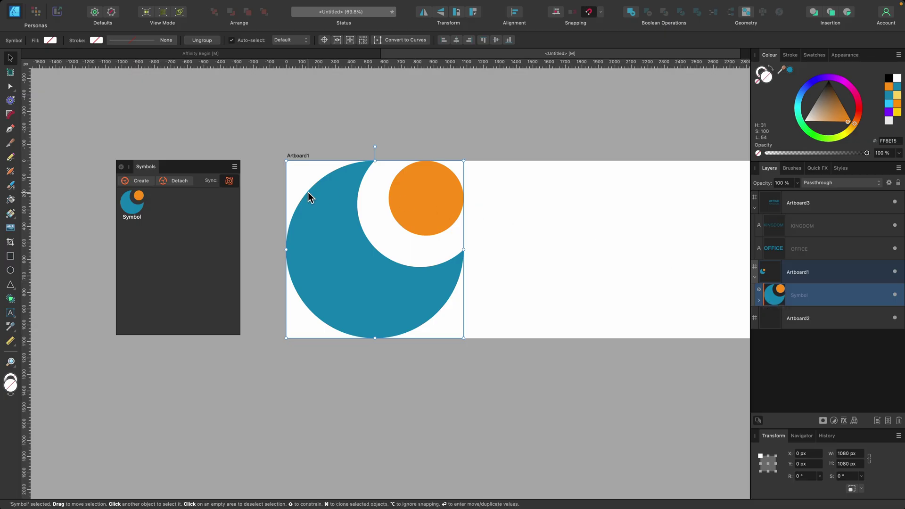
pyautogui.scroll(-3, 308, 192)
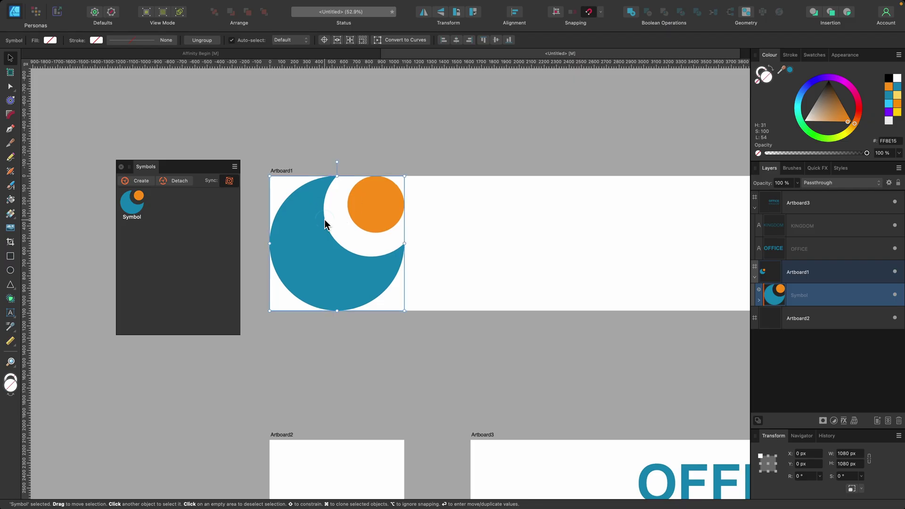
pyautogui.moveTo(325, 219); pyautogui.dragTo(473, 224)
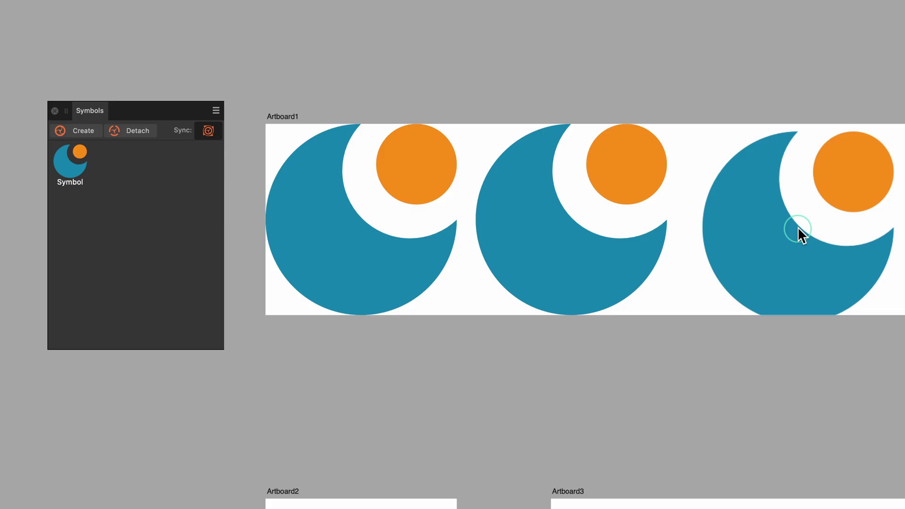
pyautogui.moveTo(63, 170); pyautogui.dragTo(788, 220)
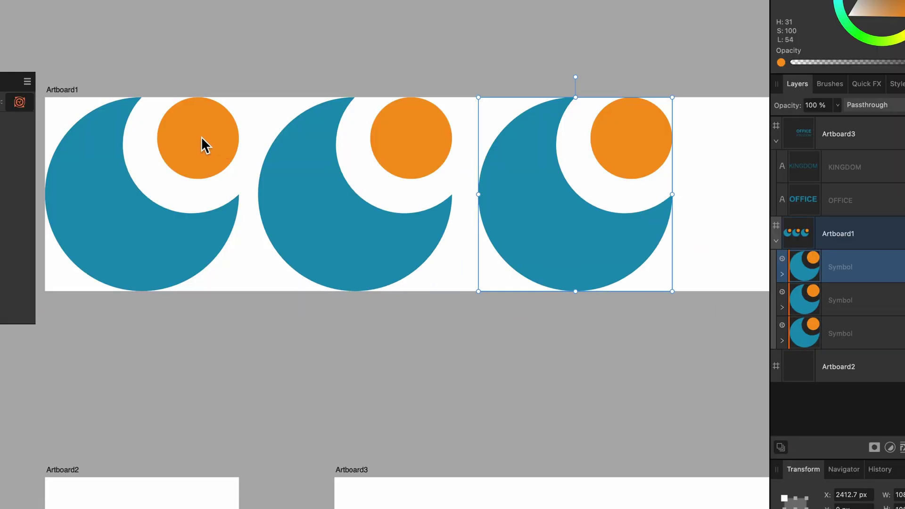
# Recolour the first logo's orange circle green, updating the second instance's circle too
pyautogui.click(201, 137)
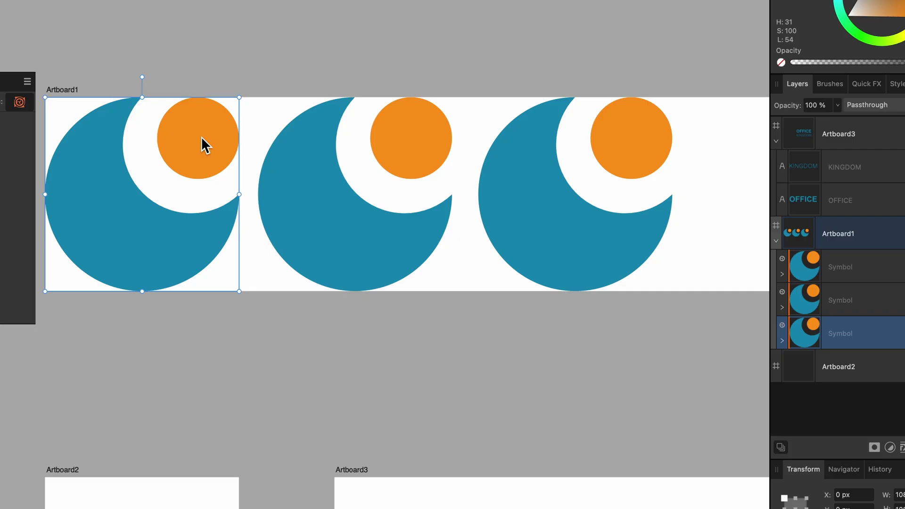
pyautogui.doubleClick(204, 136)
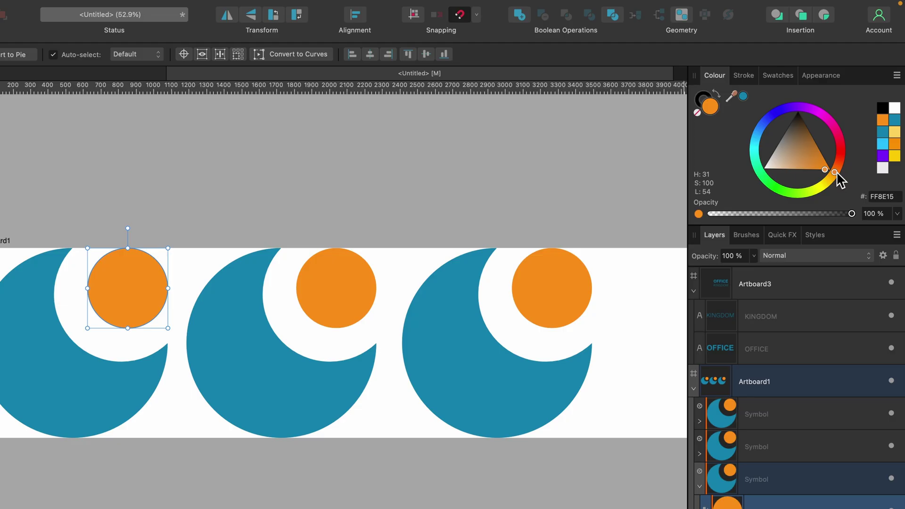
pyautogui.moveTo(837, 175); pyautogui.dragTo(753, 187)
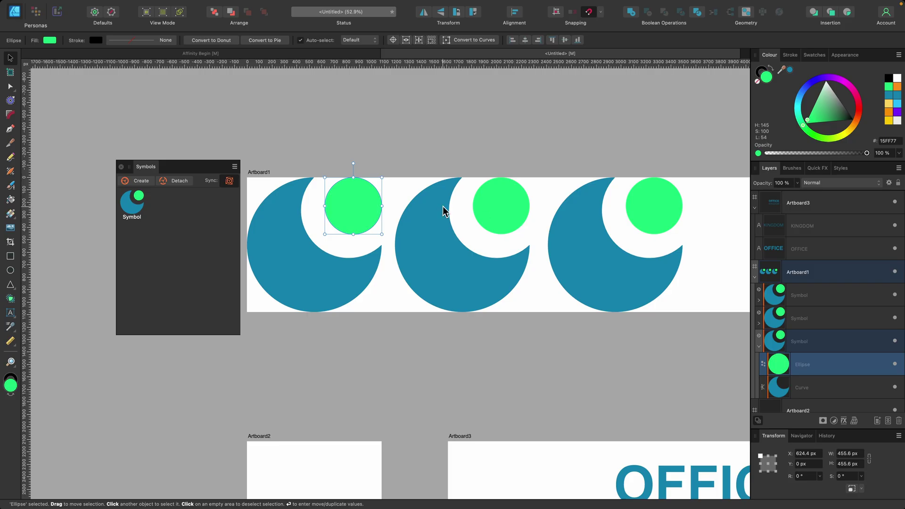
pyautogui.click(424, 259)
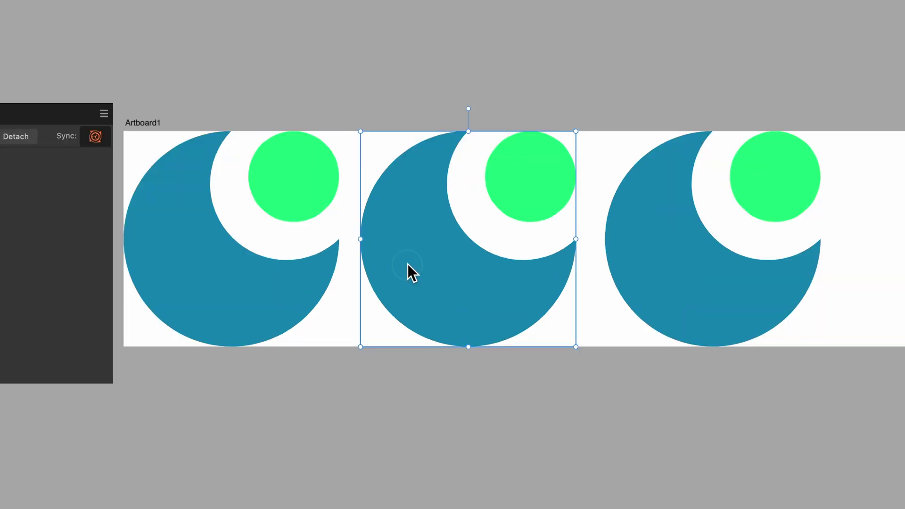
pyautogui.doubleClick(514, 187)
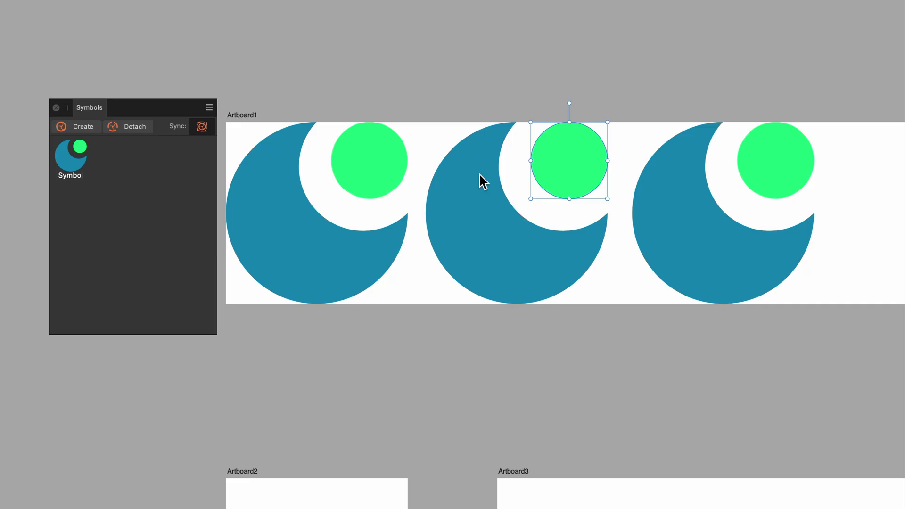
# Turn off Sync, make the middle circle yellow, and undo a trial crescent recolour
pyautogui.click(203, 130)
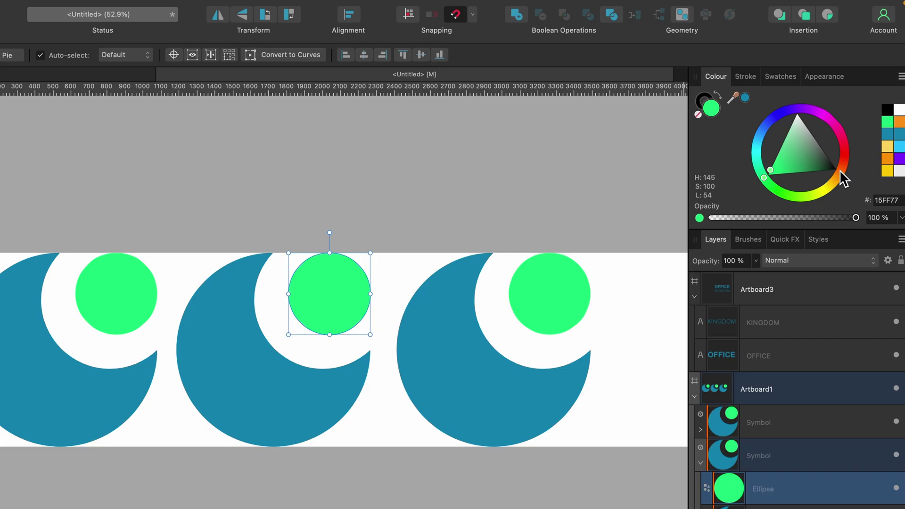
pyautogui.moveTo(837, 178); pyautogui.dragTo(828, 192)
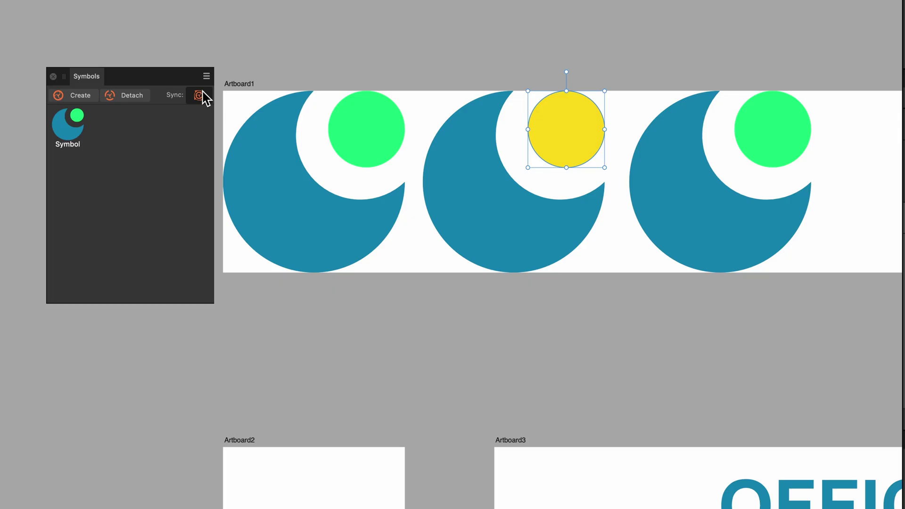
pyautogui.click(462, 189)
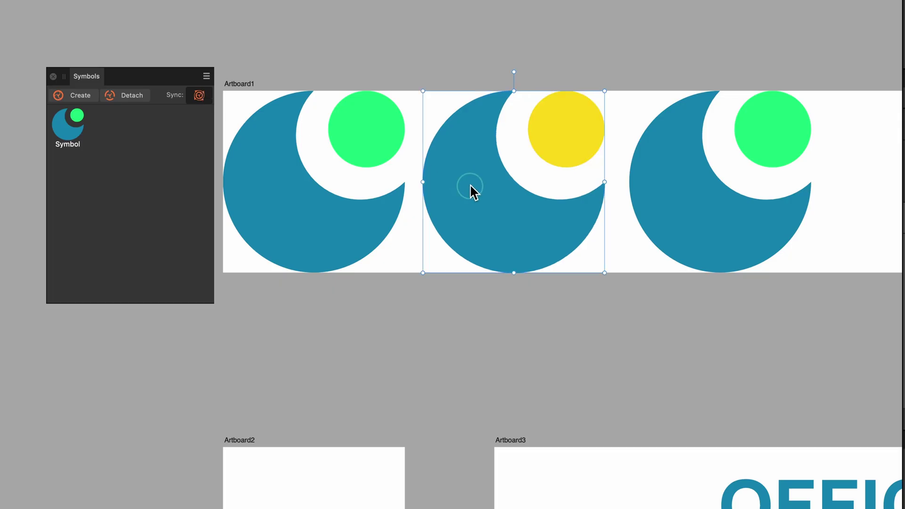
pyautogui.doubleClick(470, 184)
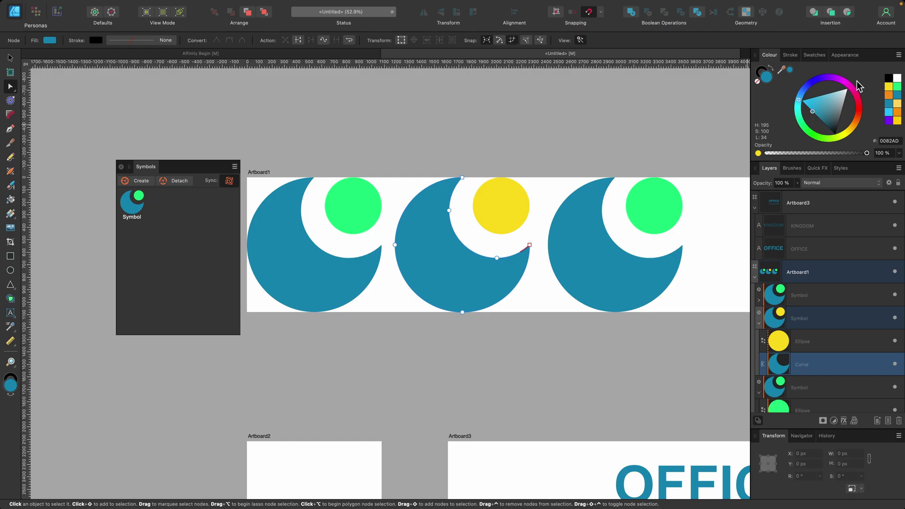
pyautogui.moveTo(806, 96)
pyautogui.mouseDown()
pyautogui.moveTo(778, 114)
pyautogui.moveTo(792, 89)
pyautogui.moveTo(797, 99)
pyautogui.mouseUp()
pyautogui.click(546, 185)
pyautogui.press('super+z')
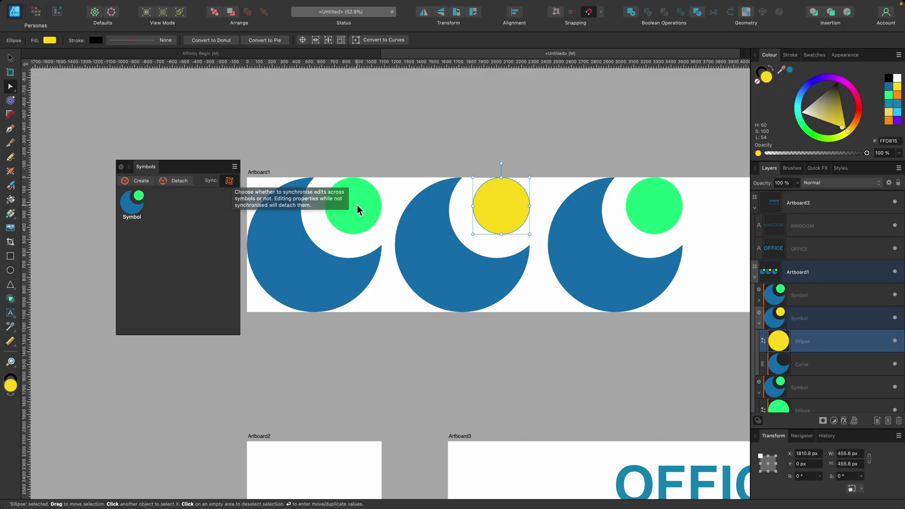
pyautogui.hscroll(3, 357, 204)
pyautogui.press('v')
pyautogui.click(599, 198)
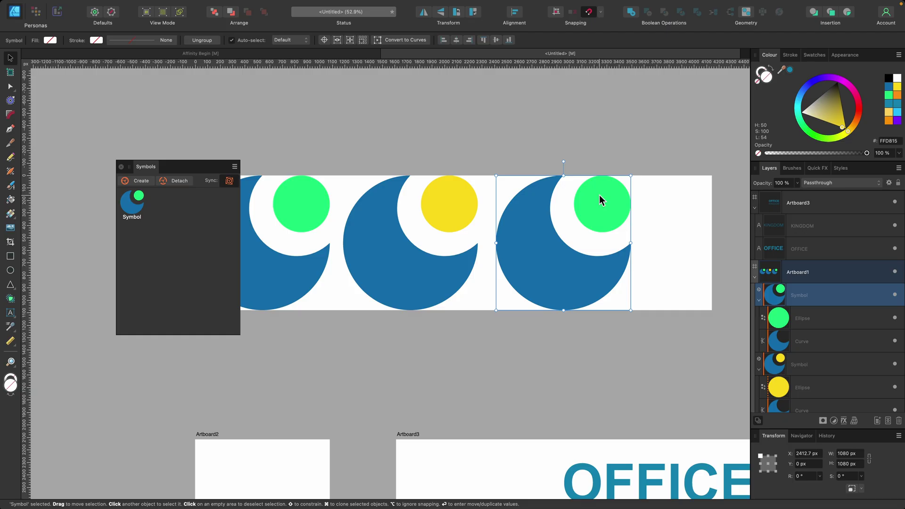
pyautogui.doubleClick(599, 201)
pyautogui.moveTo(850, 85)
pyautogui.mouseDown()
pyautogui.moveTo(816, 87)
pyautogui.moveTo(825, 90)
pyautogui.mouseUp()
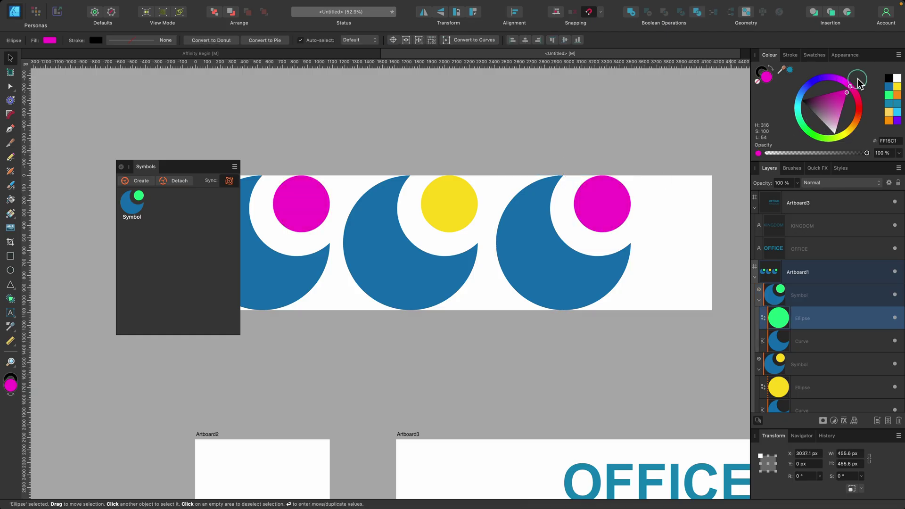
pyautogui.press('super+z')
pyautogui.click(582, 264)
pyautogui.doubleClick(583, 265)
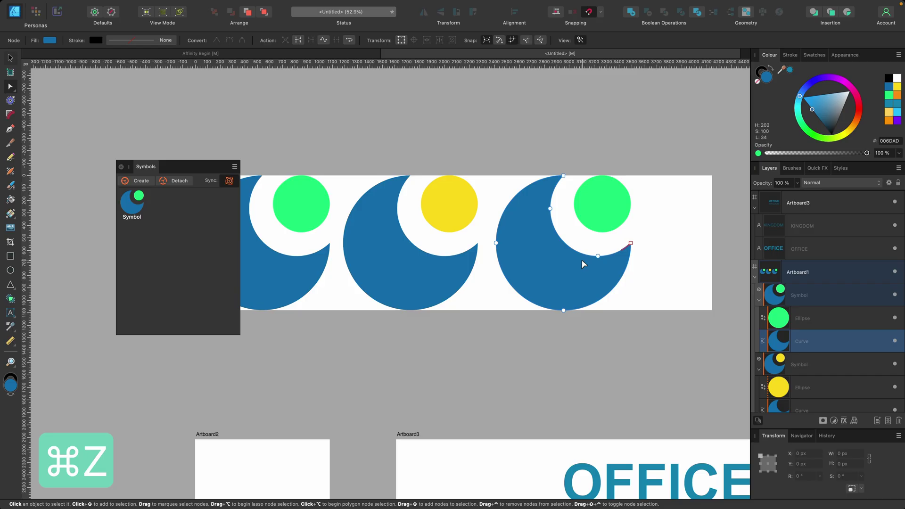
pyautogui.moveTo(822, 87)
pyautogui.mouseDown()
pyautogui.moveTo(833, 79)
pyautogui.moveTo(799, 92)
pyautogui.mouseUp()
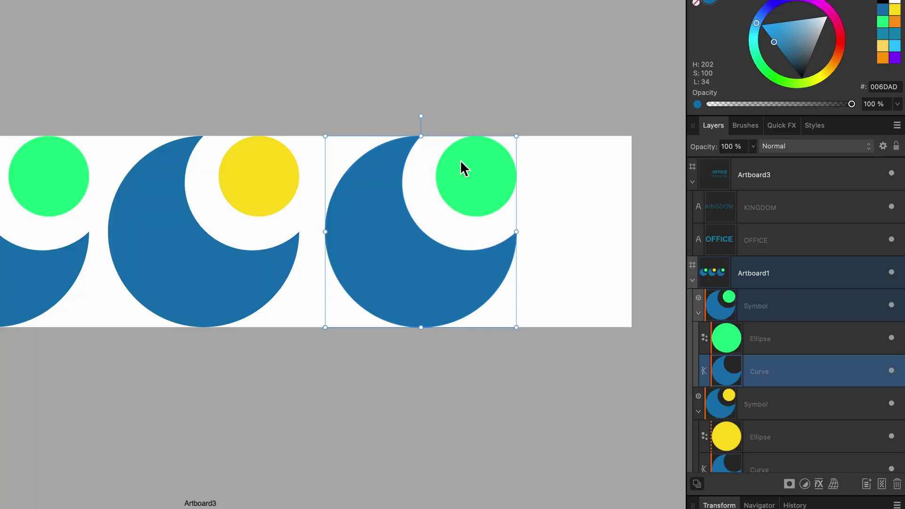
pyautogui.click(763, 307)
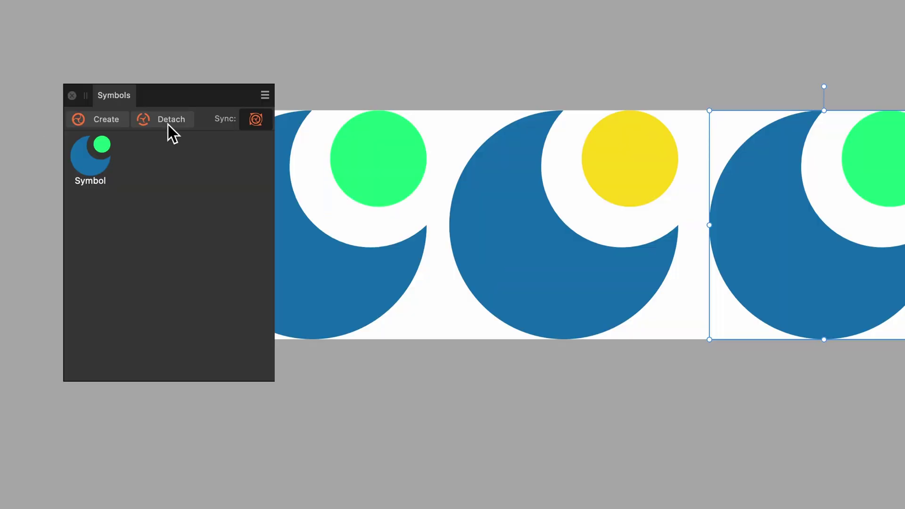
# Detach the third logo from the symbol and undo a trial purple recolour of its dot
pyautogui.click(166, 117)
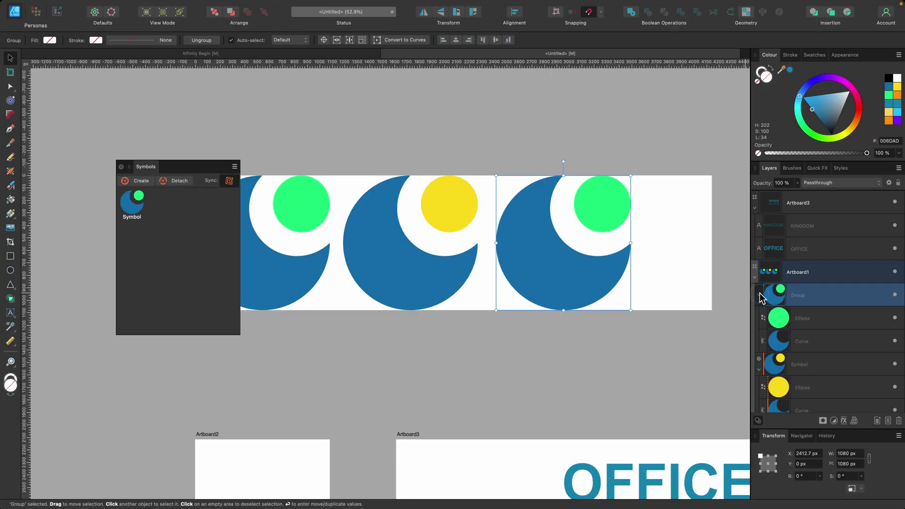
pyautogui.click(760, 295)
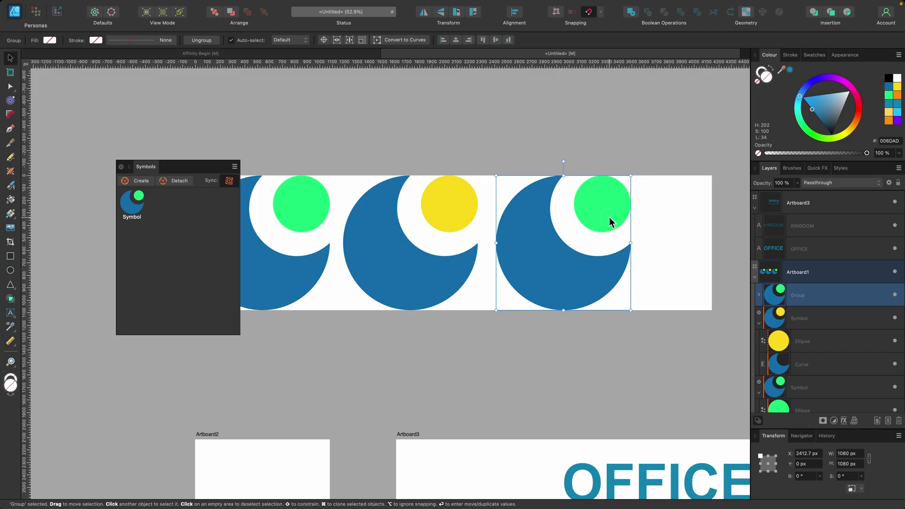
pyautogui.doubleClick(609, 216)
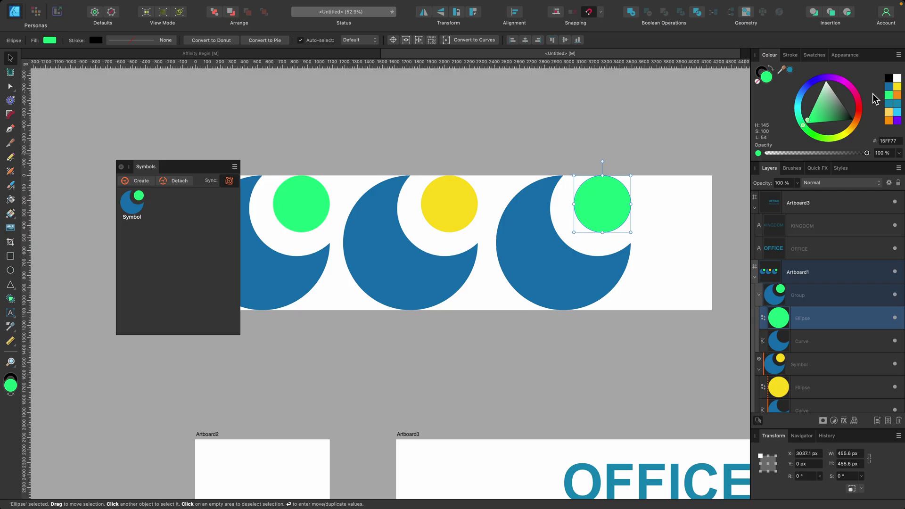
pyautogui.click(820, 82)
pyautogui.press('super+z')
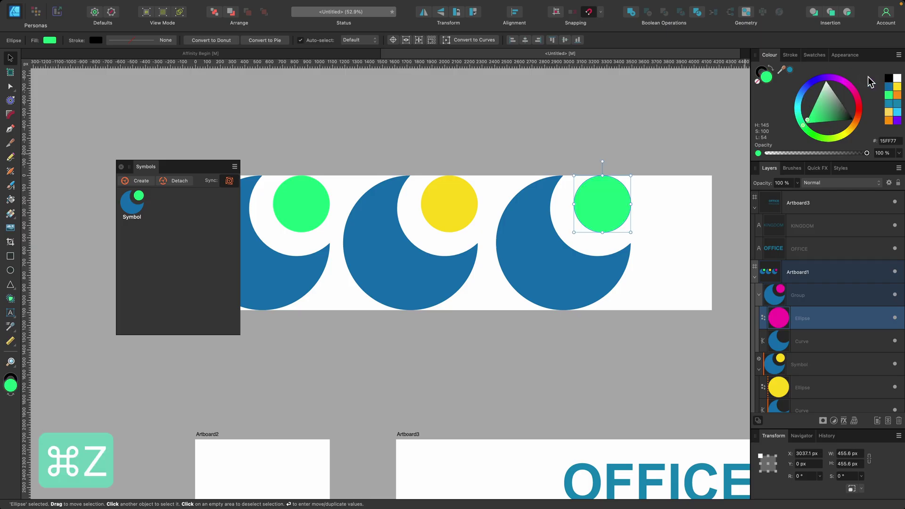
# Try a teal recolour on the third logo's crescent, then undo it
pyautogui.click(551, 263)
pyautogui.moveTo(828, 80); pyautogui.dragTo(781, 101)
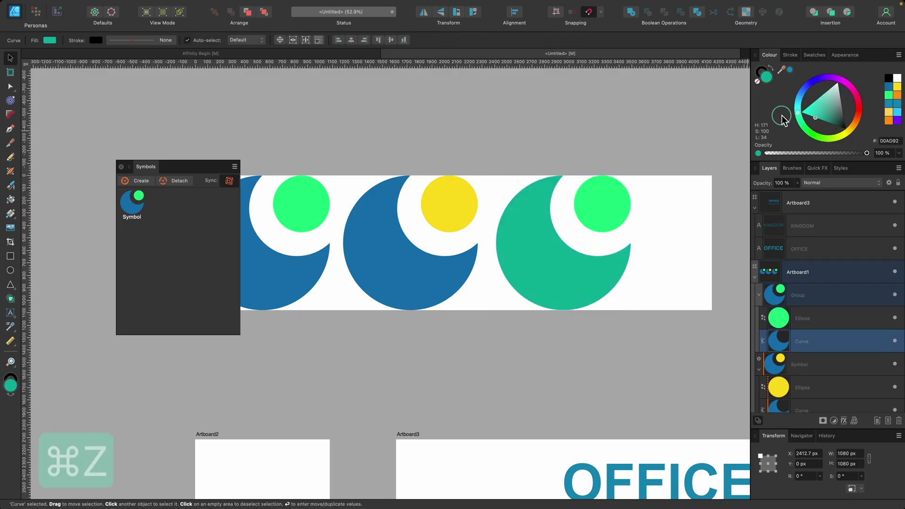
pyautogui.press('super+z')
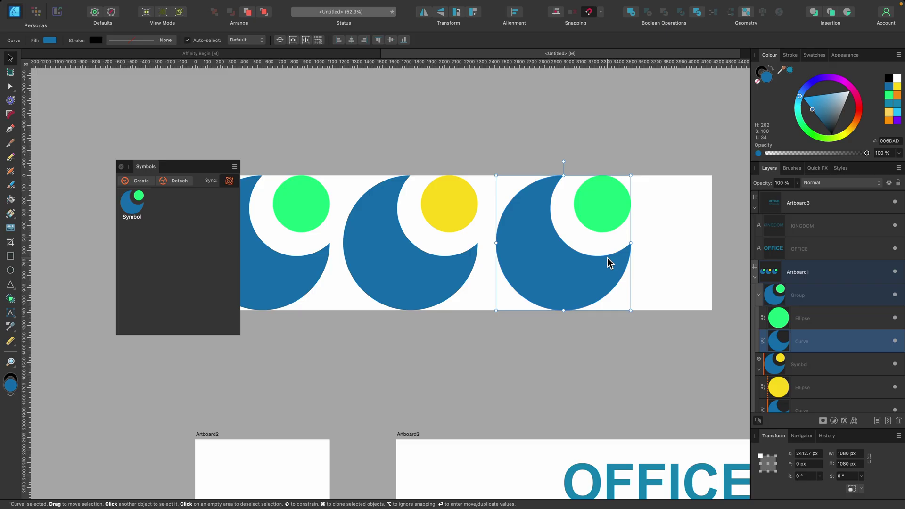
pyautogui.scroll(-3, 607, 263)
pyautogui.scroll(-3, 605, 262)
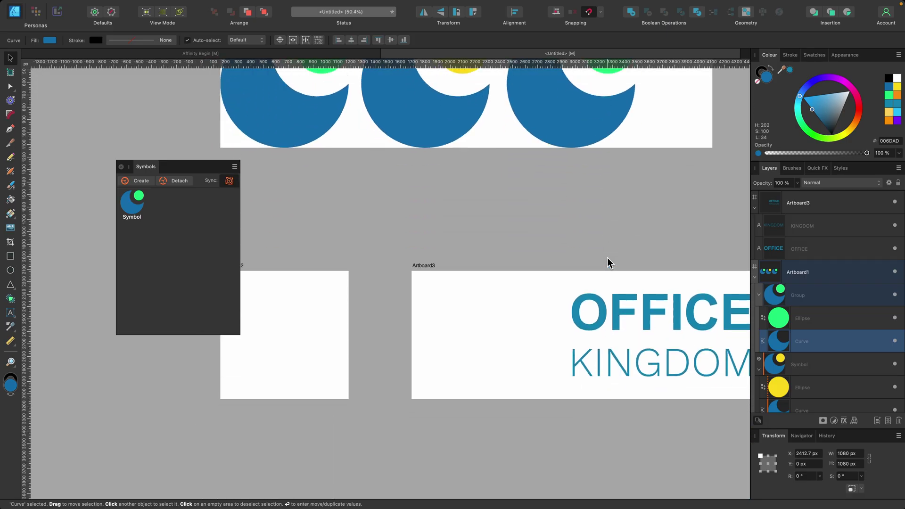
pyautogui.scroll(-2, 606, 262)
# Delete the logo symbol from the Symbols library
pyautogui.moveTo(188, 165); pyautogui.dragTo(162, 156)
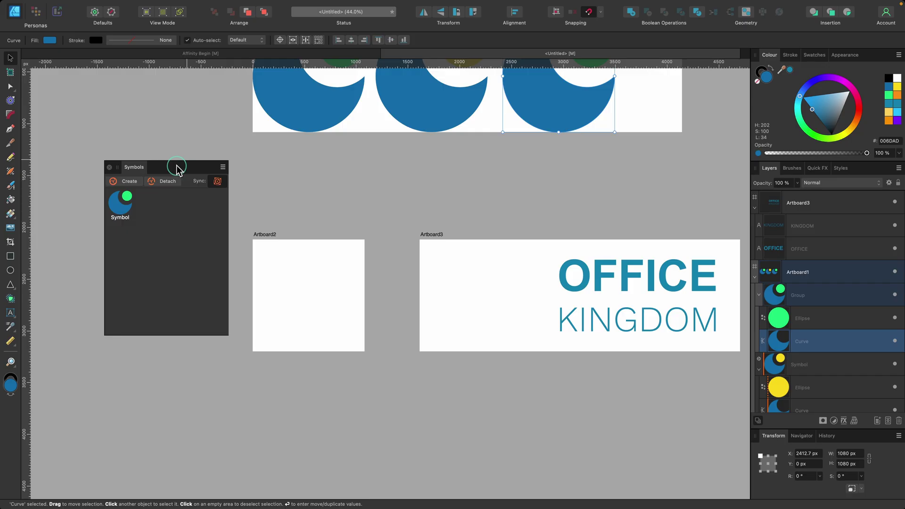
pyautogui.rightClick(59, 128)
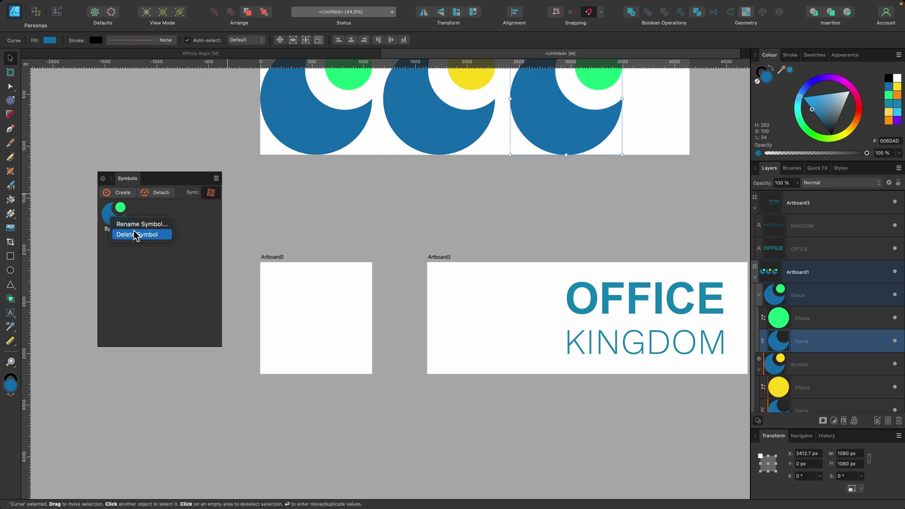
pyautogui.click(134, 235)
pyautogui.click(488, 202)
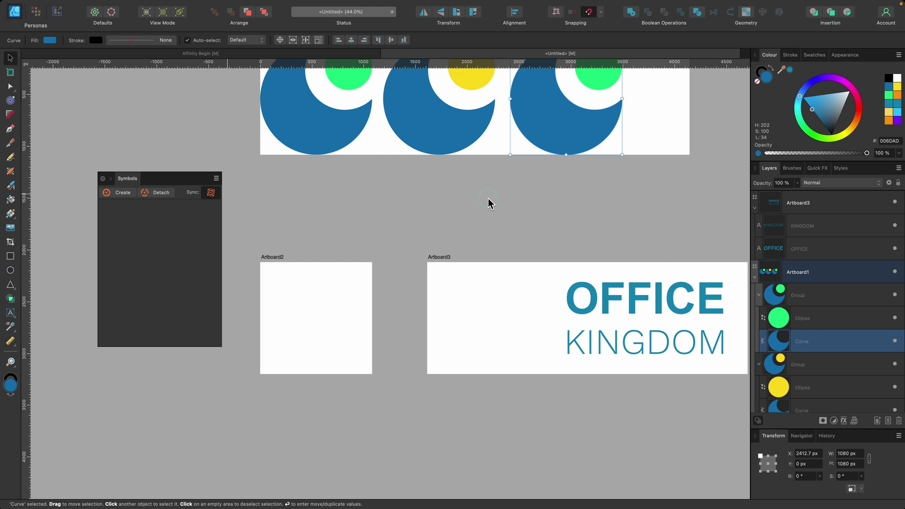
pyautogui.scroll(3, 488, 203)
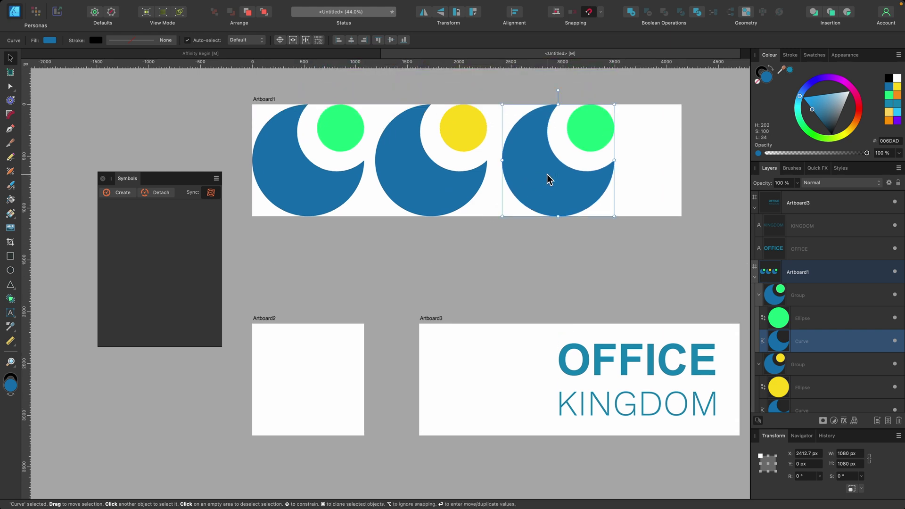
# Delete the extra logos and leftover dot, and move the remaining logo onto Artboard2
pyautogui.press('BackSpace')
pyautogui.click(465, 183)
pyautogui.moveTo(637, 245); pyautogui.dragTo(371, 89)
pyautogui.press('BackSpace')
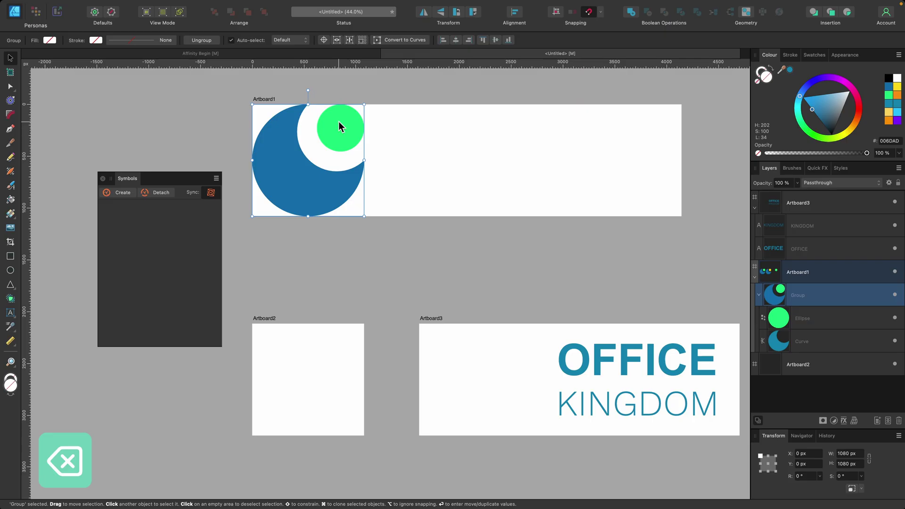
pyautogui.moveTo(339, 126); pyautogui.dragTo(337, 346)
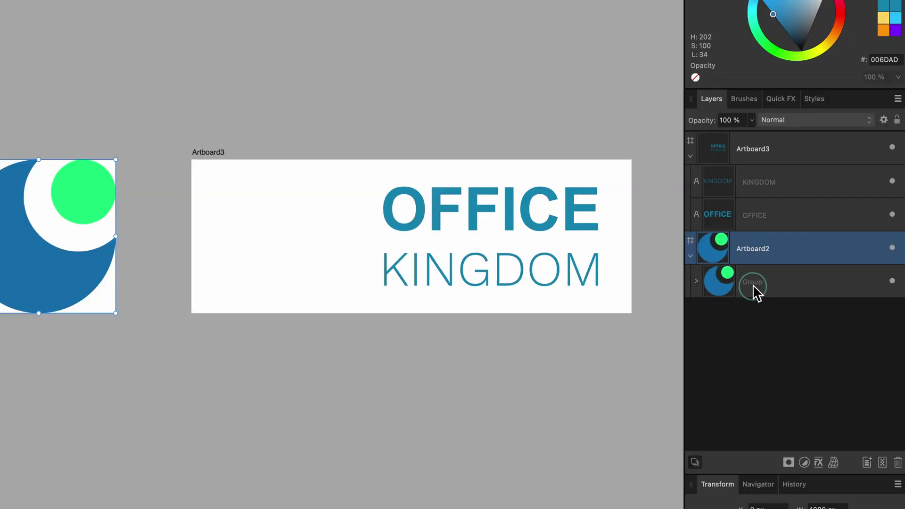
# Make the Artboard2 logo a symbol and place an instance left of OFFICE KINGDOM on Artboard3
pyautogui.click(753, 289)
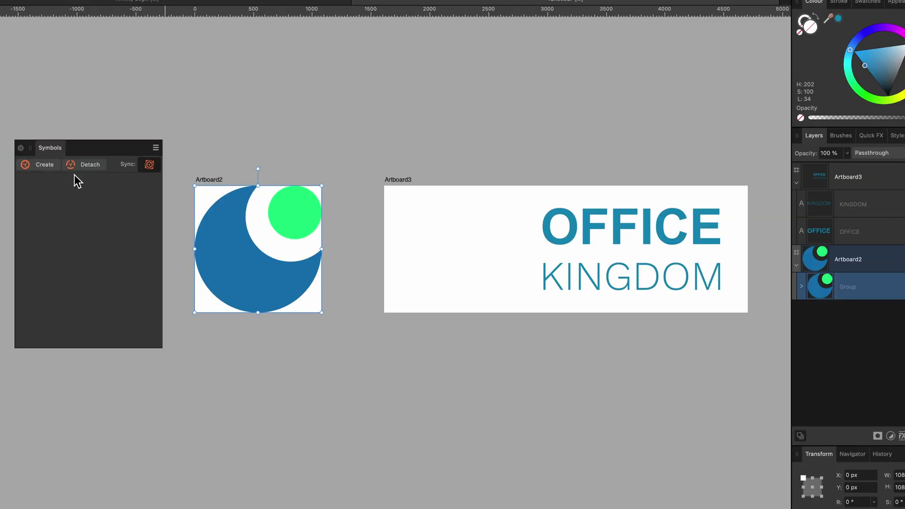
pyautogui.click(45, 165)
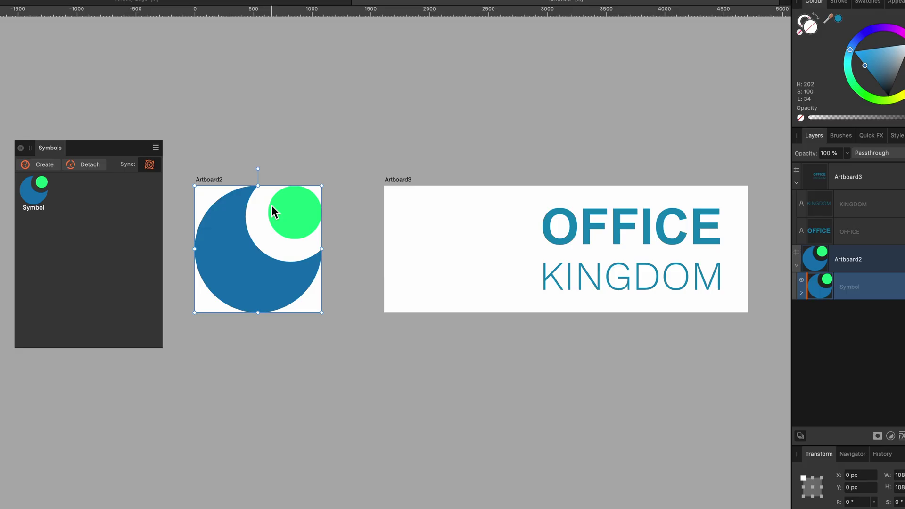
pyautogui.moveTo(39, 198); pyautogui.dragTo(443, 245)
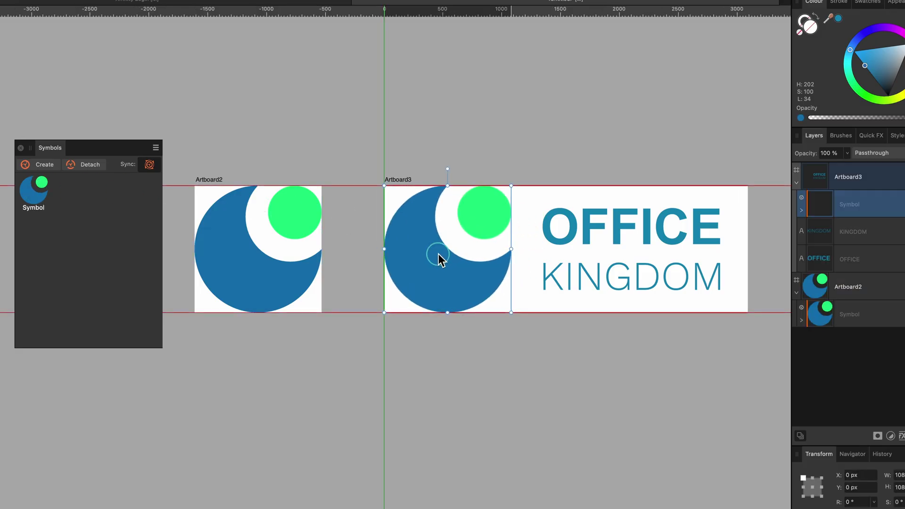
pyautogui.click(302, 226)
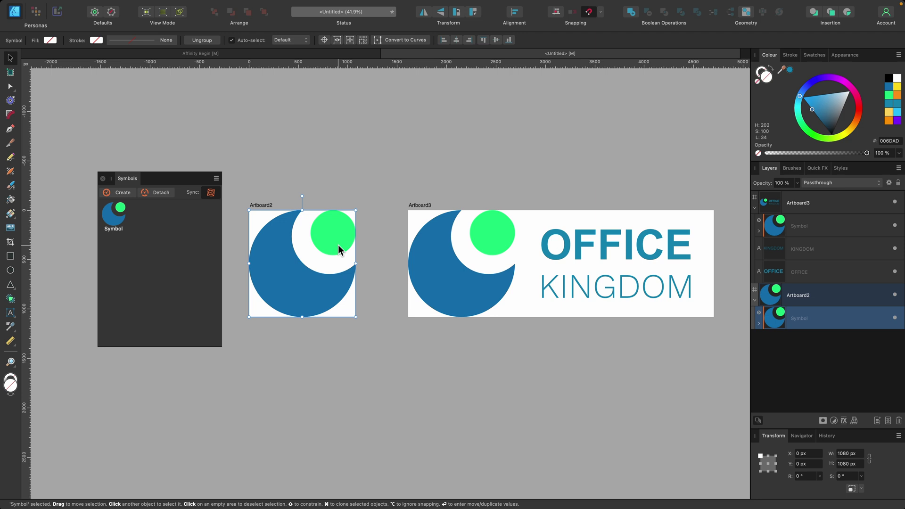
pyautogui.click(269, 205)
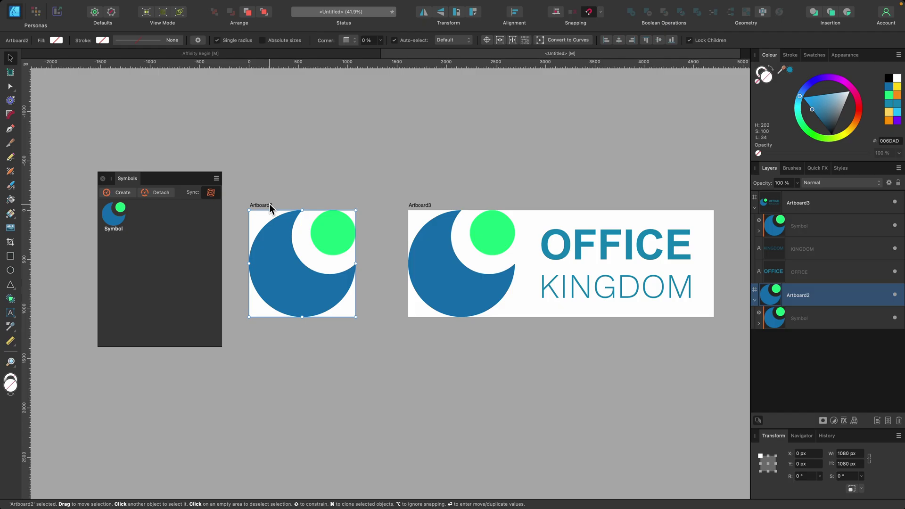
# Duplicate Artboard2 and Artboard3 below the originals and detach both upper logos from the symbol
pyautogui.keyDown('shift'); pyautogui.click(417, 204); pyautogui.keyUp('shift')
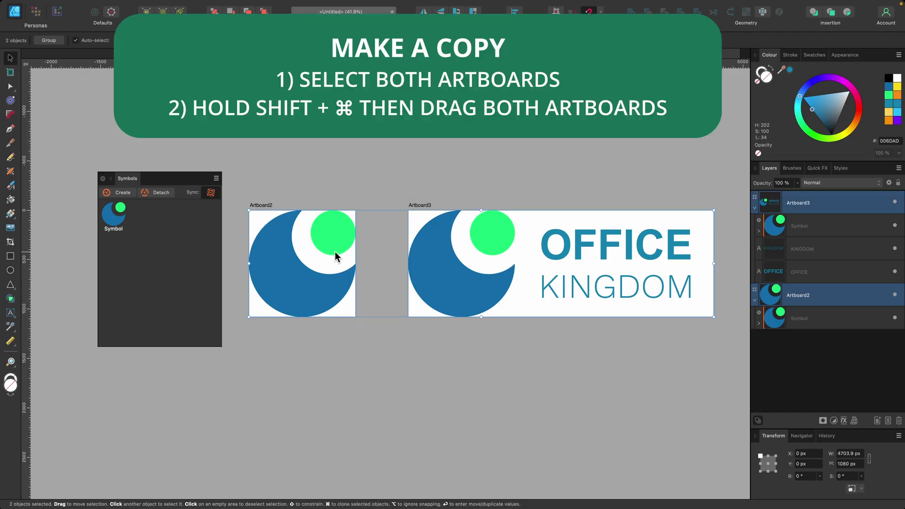
pyautogui.moveTo(335, 256); pyautogui.dragTo(337, 388)
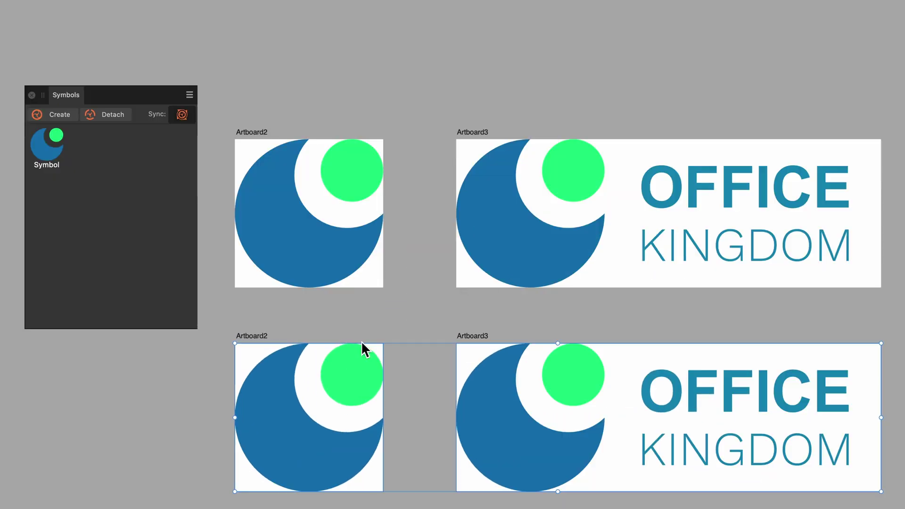
pyautogui.click(353, 189)
pyautogui.keyDown('shift'); pyautogui.click(552, 185); pyautogui.keyUp('shift')
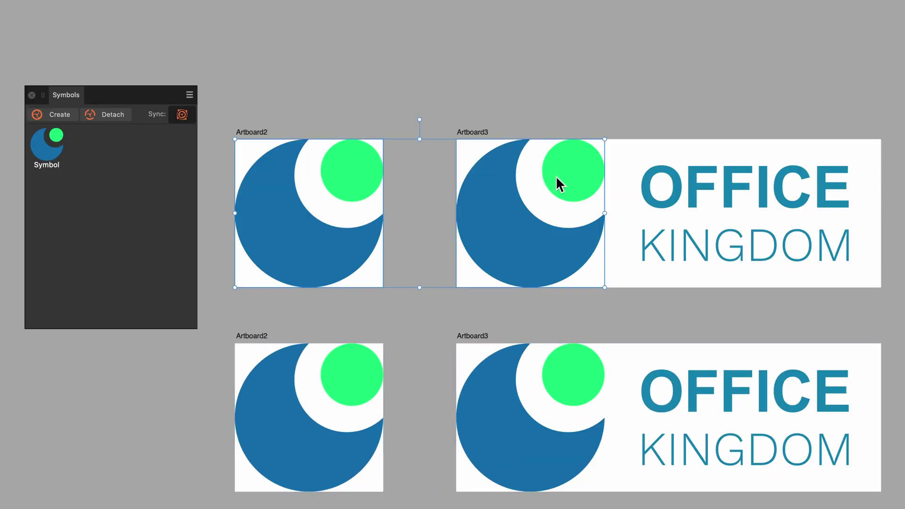
pyautogui.click(113, 115)
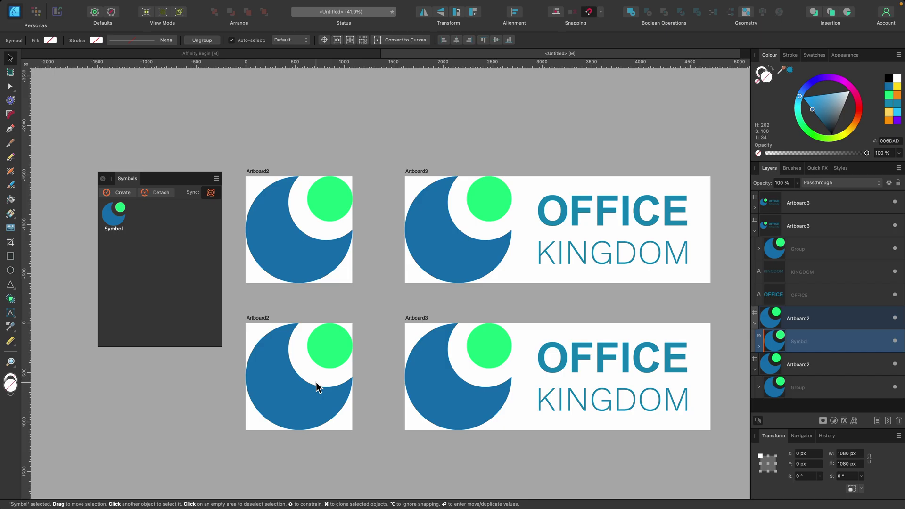
pyautogui.click(330, 429)
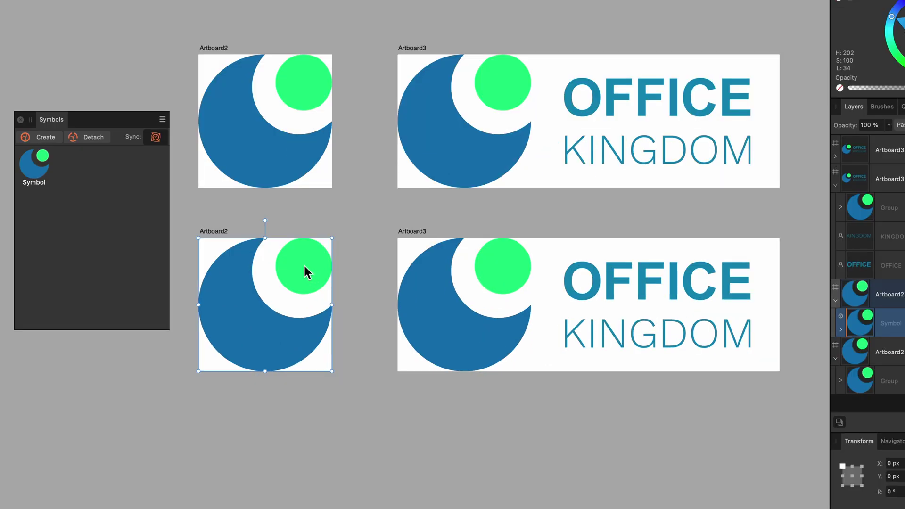
# Change the symbol's small circle from green to orange on the lower artboards, then deselect
pyautogui.doubleClick(305, 271)
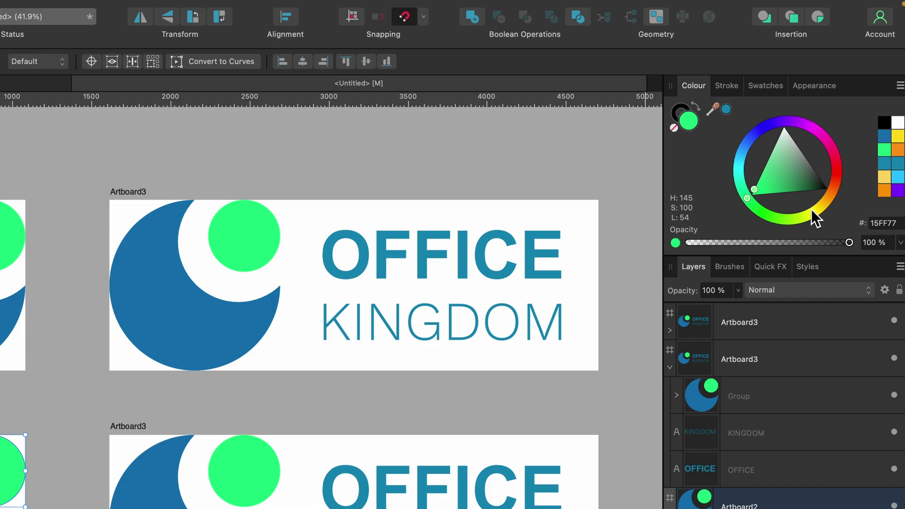
pyautogui.moveTo(811, 210); pyautogui.dragTo(829, 201)
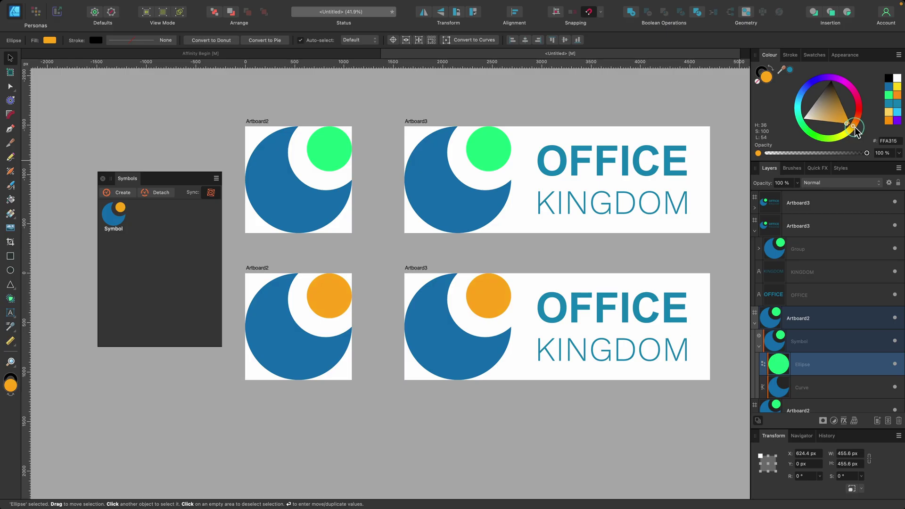
pyautogui.scroll(-3, 592, 225)
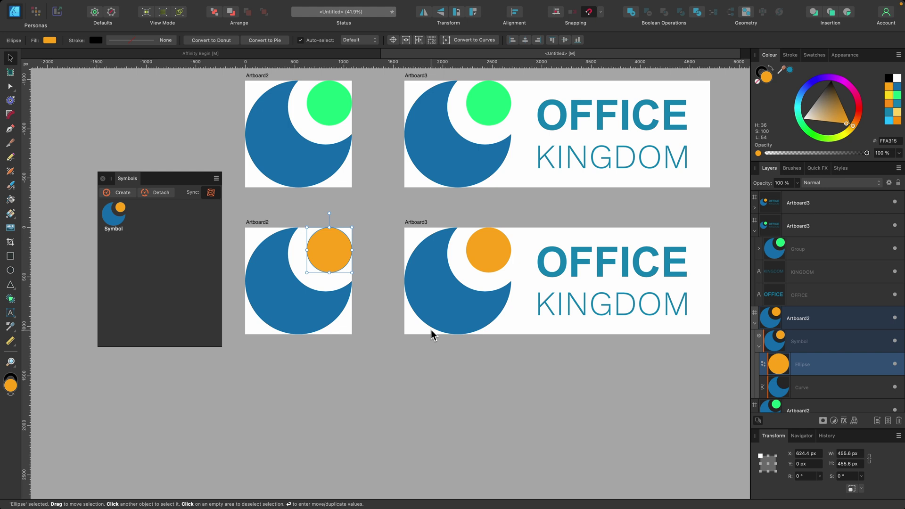
pyautogui.scroll(5, 431, 334)
pyautogui.click(270, 157)
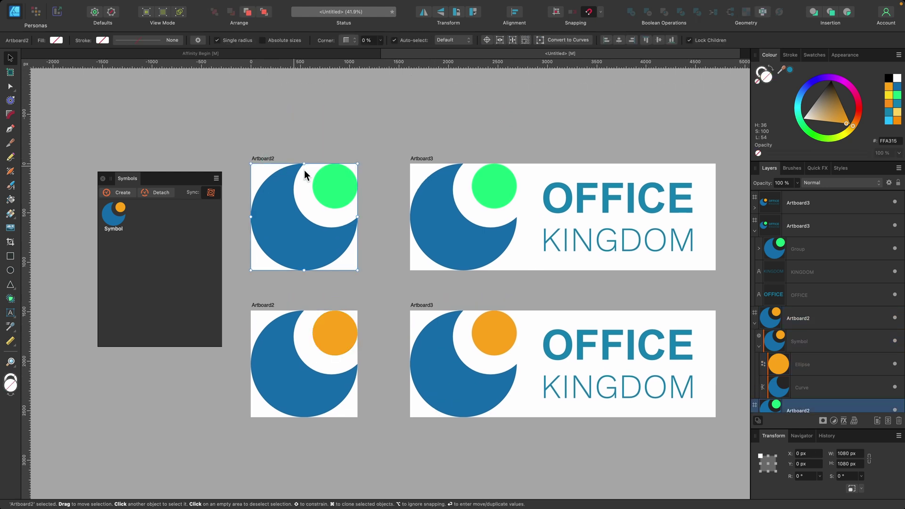
pyautogui.click(402, 225)
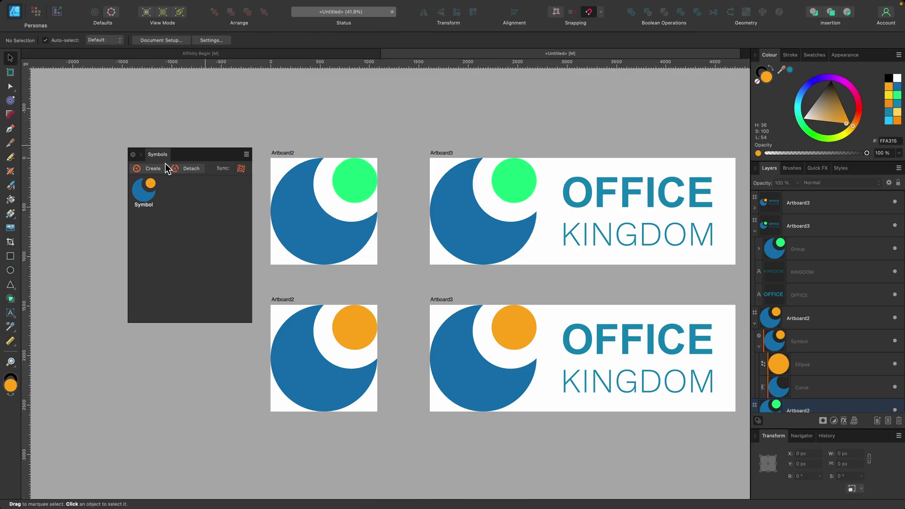
# Switch to the surfer beach illustration document with the surfer group selected
pyautogui.click(284, 53)
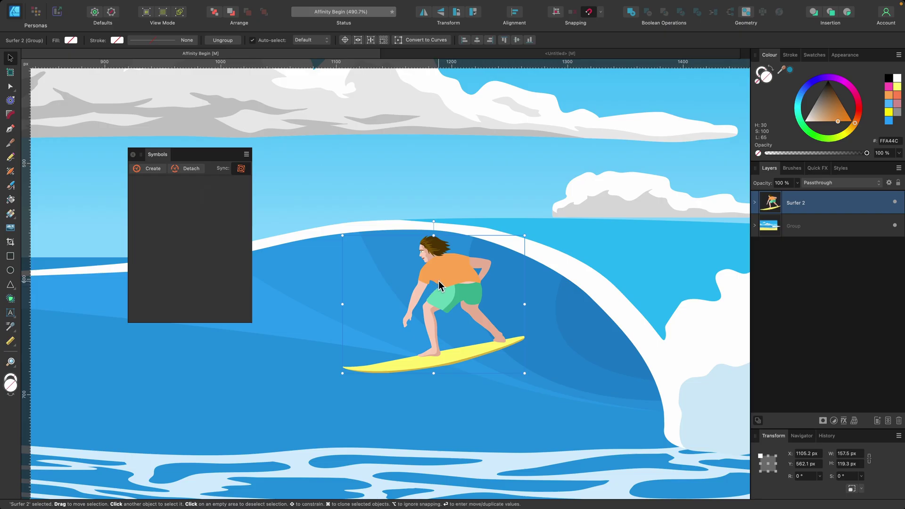
# Make the surfer a symbol and place two more instances, on the wave and lower left
pyautogui.click(151, 169)
pyautogui.moveTo(211, 156); pyautogui.dragTo(127, 144)
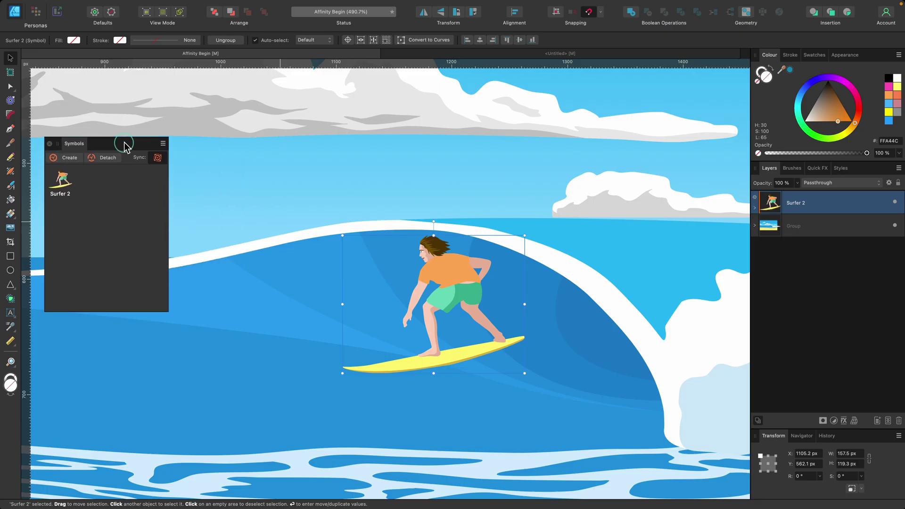
pyautogui.moveTo(61, 180)
pyautogui.mouseDown()
pyautogui.moveTo(302, 311)
pyautogui.moveTo(300, 297)
pyautogui.mouseUp()
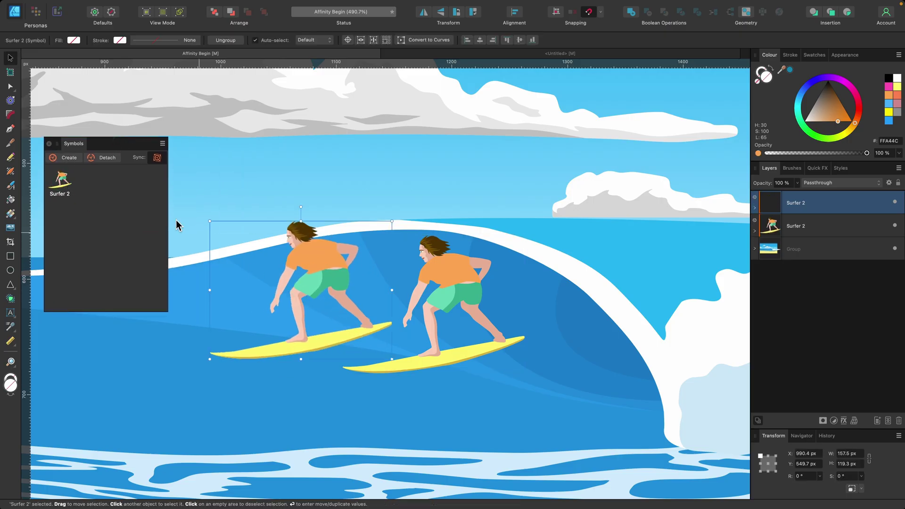
pyautogui.moveTo(61, 180); pyautogui.dragTo(158, 375)
pyautogui.hscroll(-2, 320, 307)
pyautogui.hscroll(-2, 320, 306)
pyautogui.scroll(-1, 321, 307)
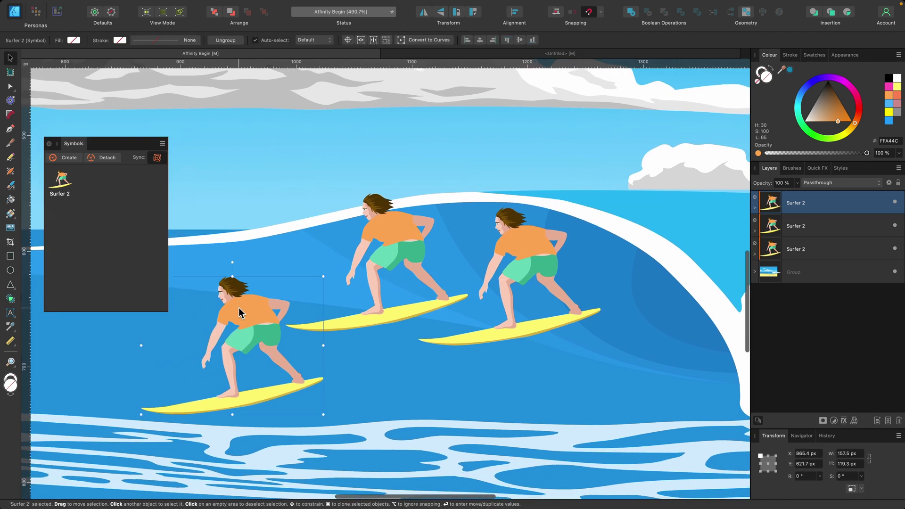
# Recolour the Tshirt curve inside the surfer symbol to yellow
pyautogui.doubleClick(239, 312)
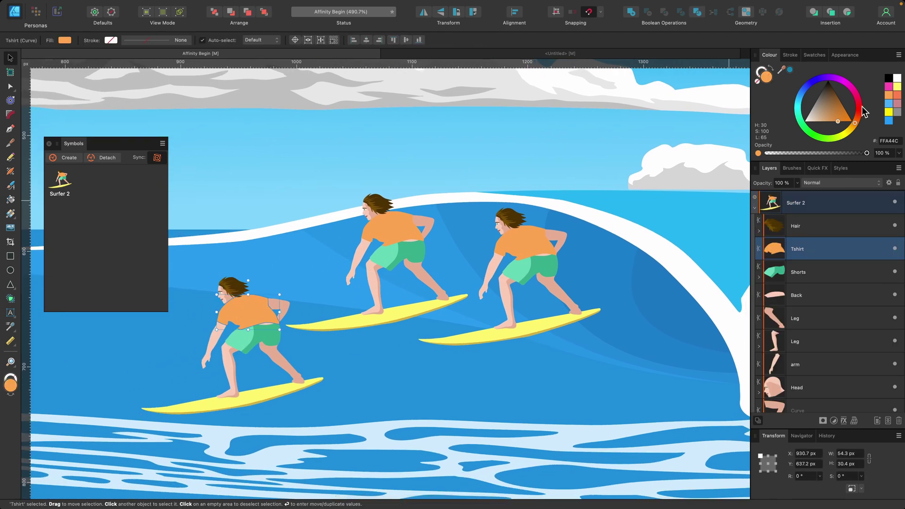
pyautogui.moveTo(855, 123); pyautogui.dragTo(849, 142)
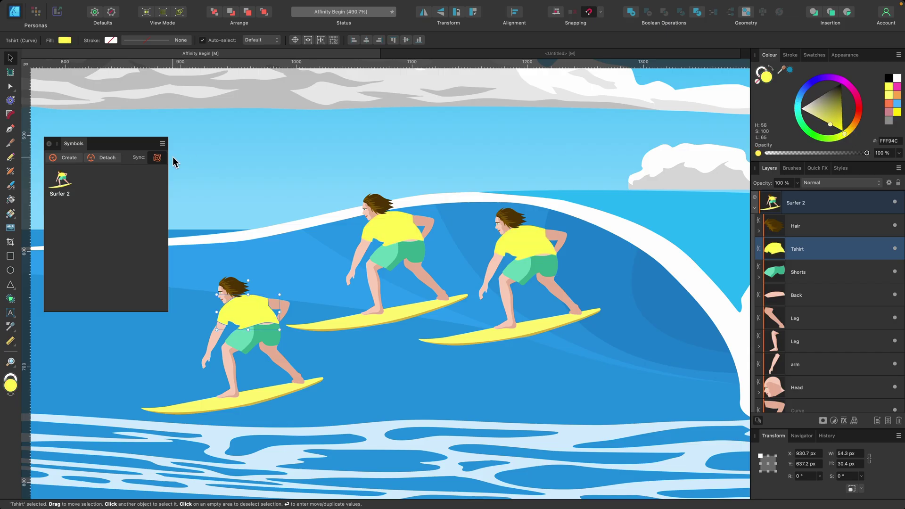
pyautogui.scroll(3, 392, 193)
pyautogui.scroll(2, 363, 213)
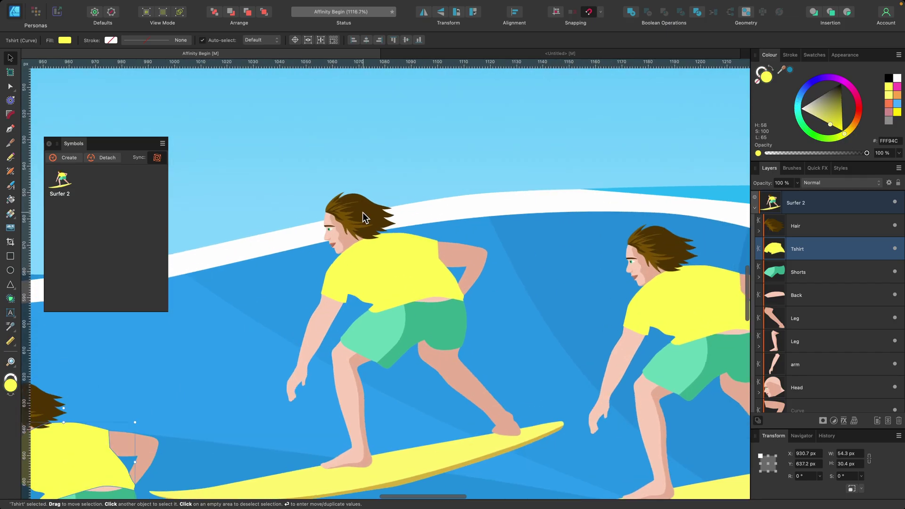
pyautogui.scroll(-1, 375, 290)
pyautogui.scroll(-2, 375, 290)
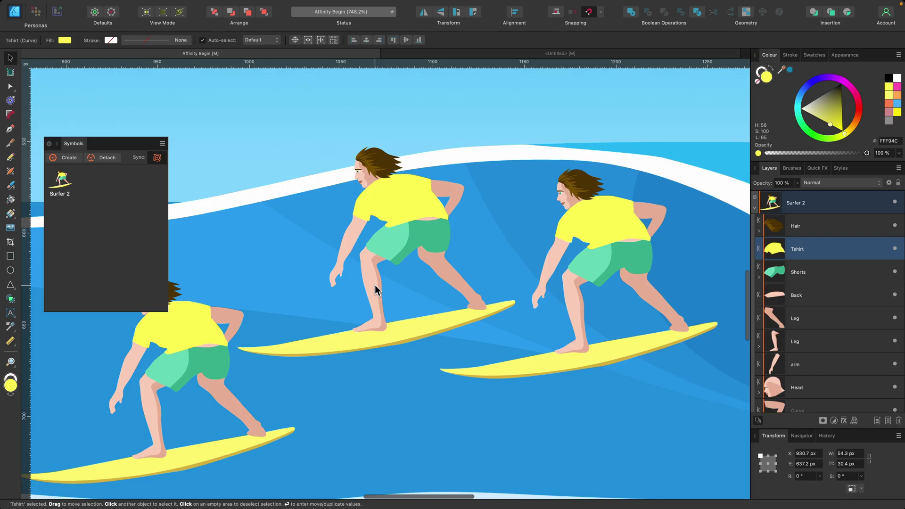
# Enlarge the middle surfer's surfboard, updating all linked instances
pyautogui.click(390, 327)
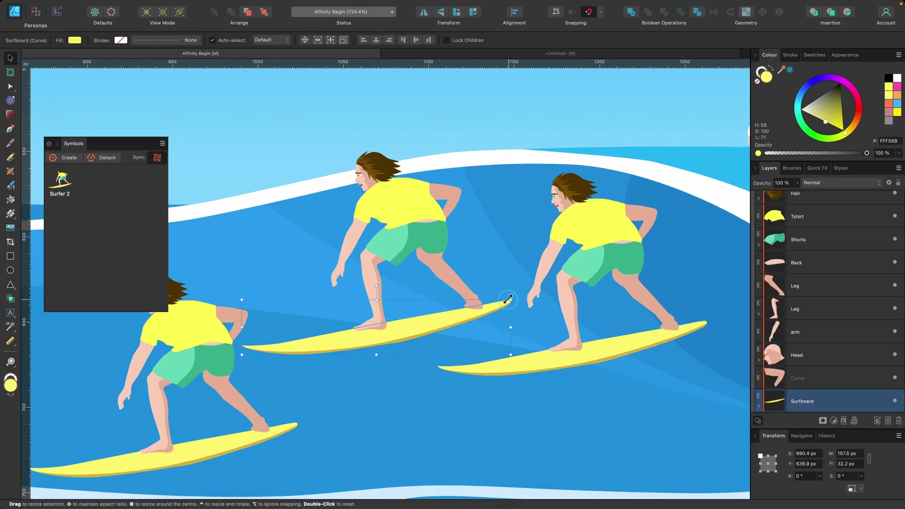
pyautogui.moveTo(511, 300)
pyautogui.mouseDown()
pyautogui.moveTo(544, 279)
pyautogui.moveTo(562, 285)
pyautogui.moveTo(521, 295)
pyautogui.mouseUp()
pyautogui.scroll(-2, 548, 285)
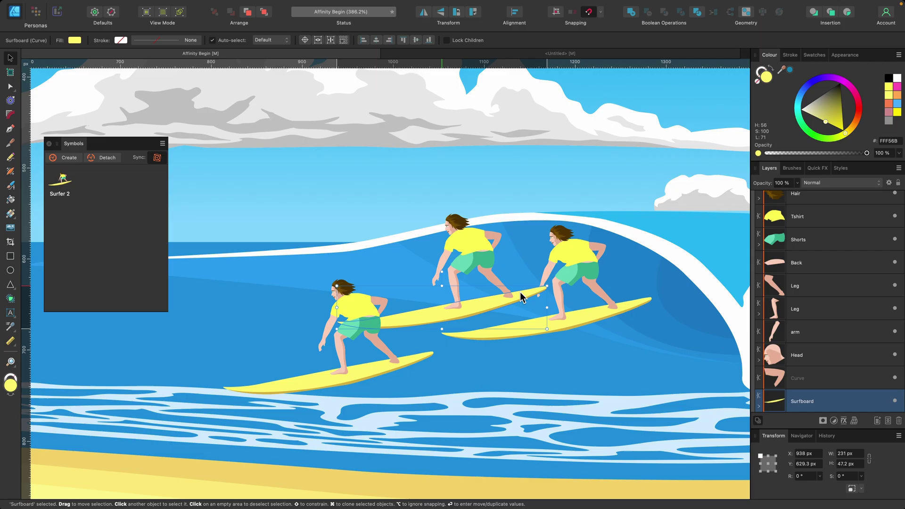
pyautogui.scroll(3, 521, 298)
pyautogui.scroll(1, 427, 224)
pyautogui.scroll(2, 427, 223)
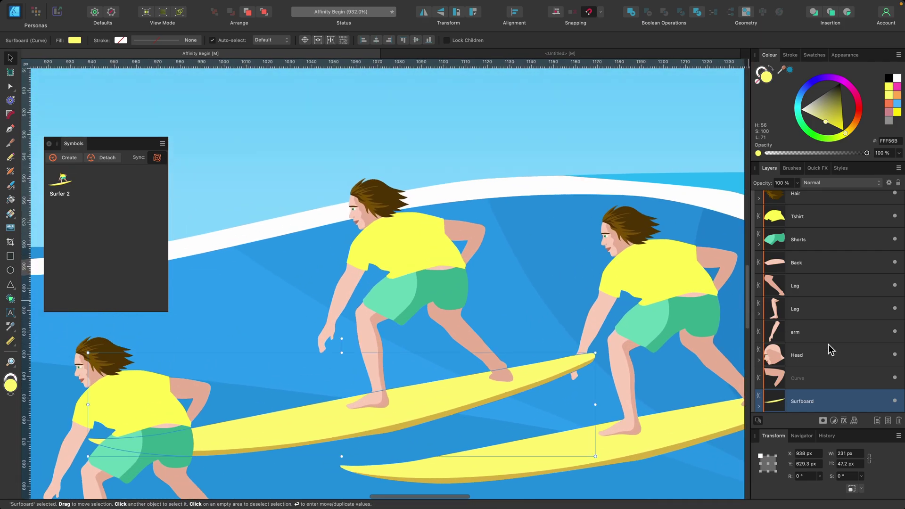
pyautogui.scroll(-2, 832, 350)
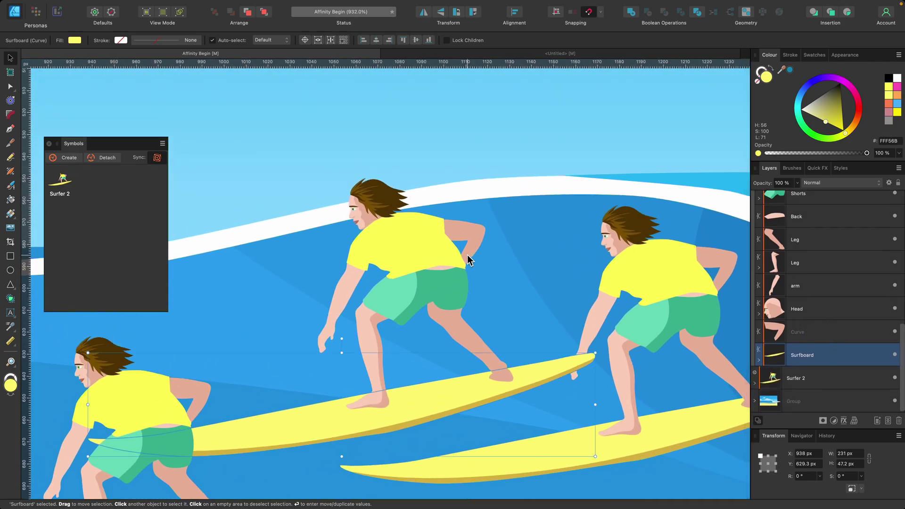
pyautogui.scroll(3, 383, 193)
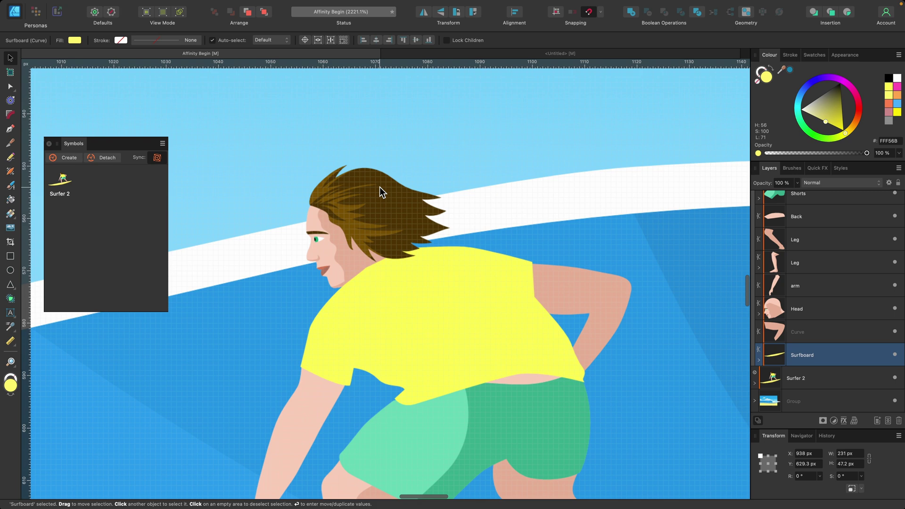
# Scale up the middle surfer's Hair curve, reposition it on the head, and enlarge it further
pyautogui.click(381, 209)
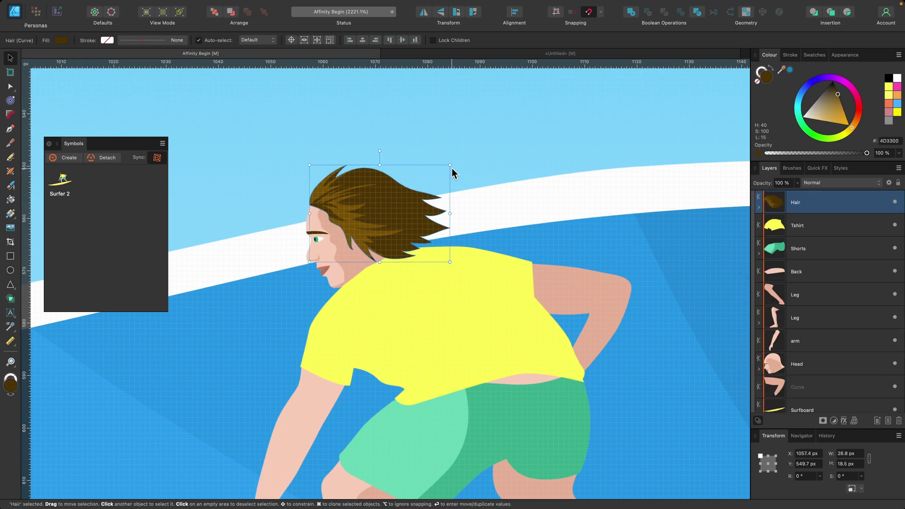
pyautogui.moveTo(450, 165); pyautogui.dragTo(471, 147)
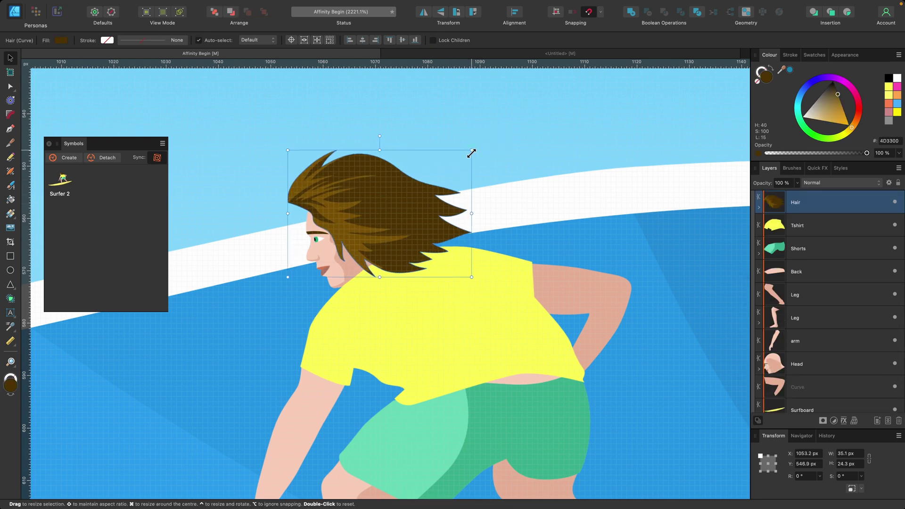
pyautogui.scroll(-3, 471, 147)
pyautogui.scroll(-2, 441, 182)
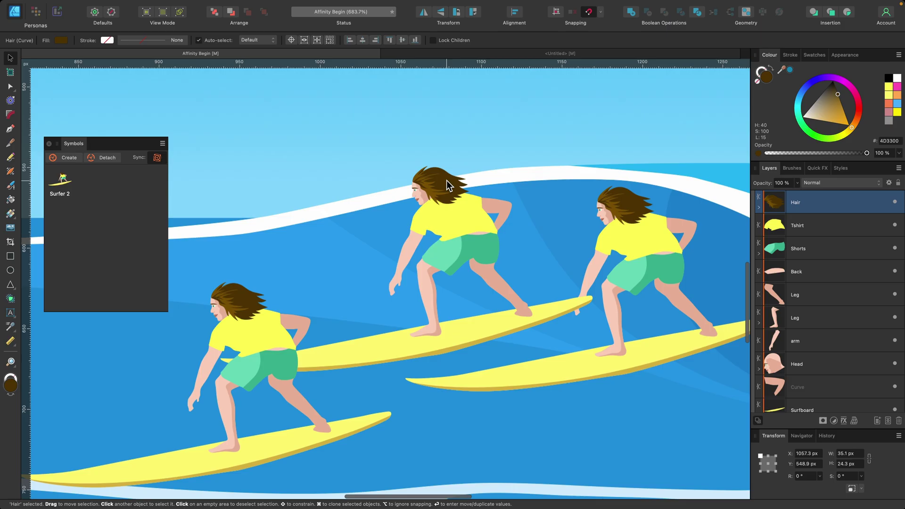
pyautogui.moveTo(434, 178)
pyautogui.mouseDown()
pyautogui.moveTo(445, 180)
pyautogui.moveTo(510, 136)
pyautogui.mouseUp()
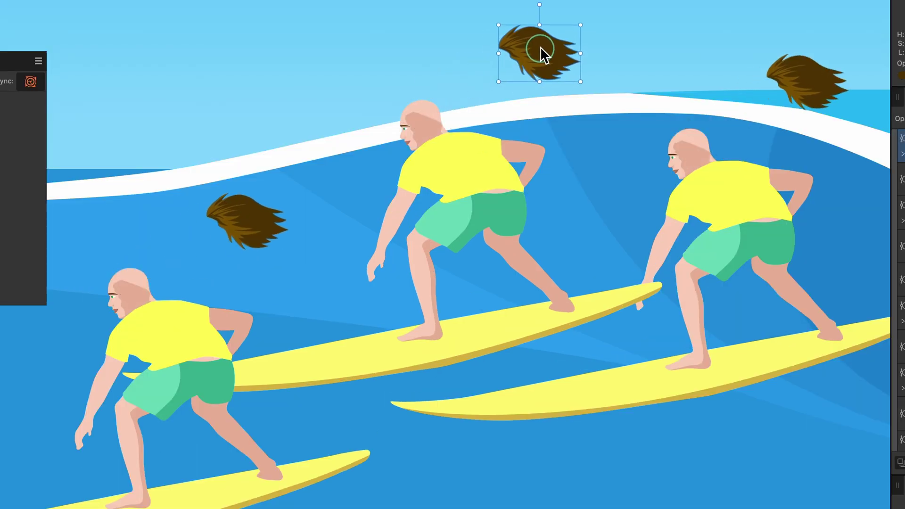
pyautogui.moveTo(542, 56); pyautogui.dragTo(441, 115)
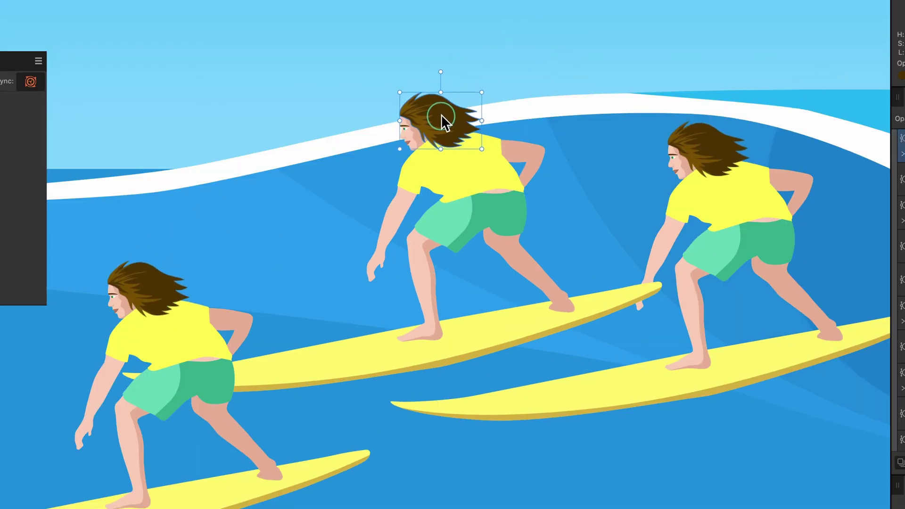
pyautogui.moveTo(484, 91); pyautogui.dragTo(537, 55)
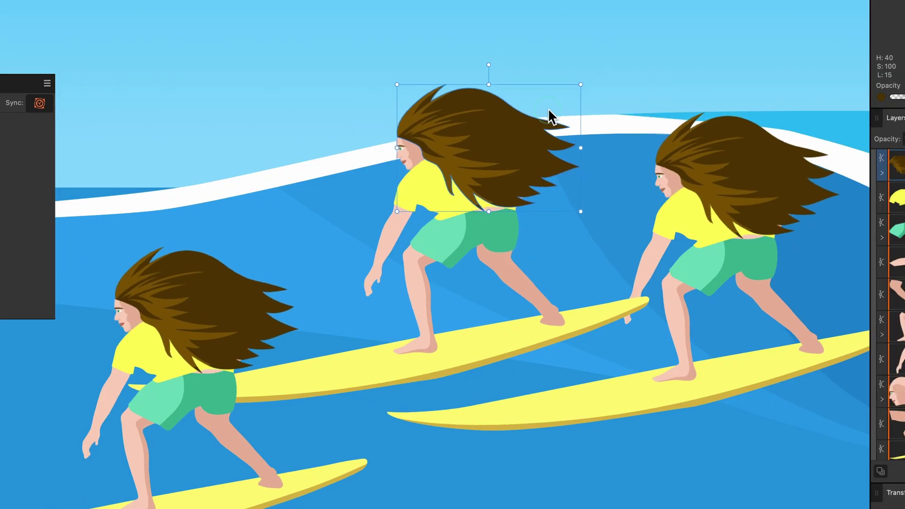